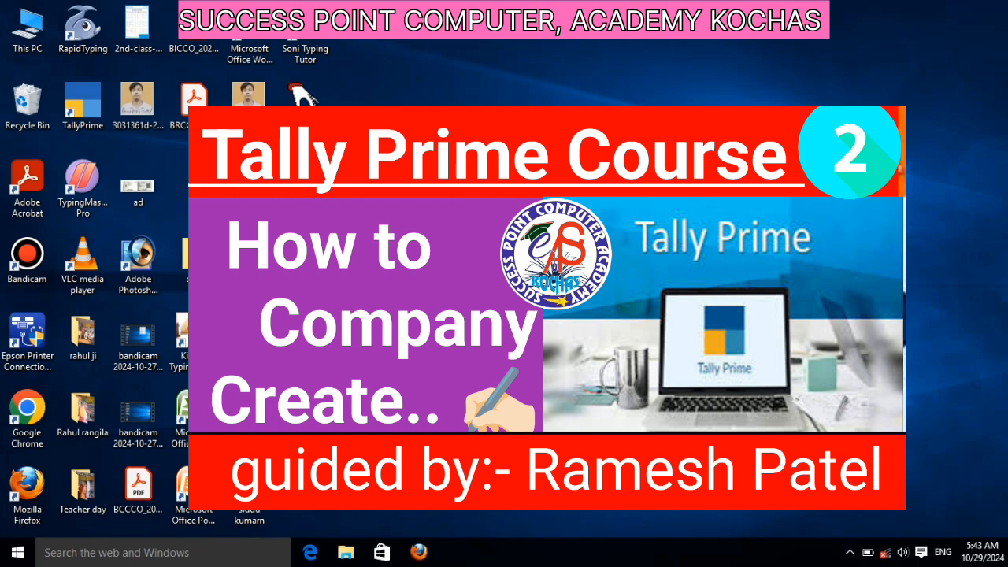
Step: Launch TallyPrime and continue in Educational Mode
left_click(71, 121)
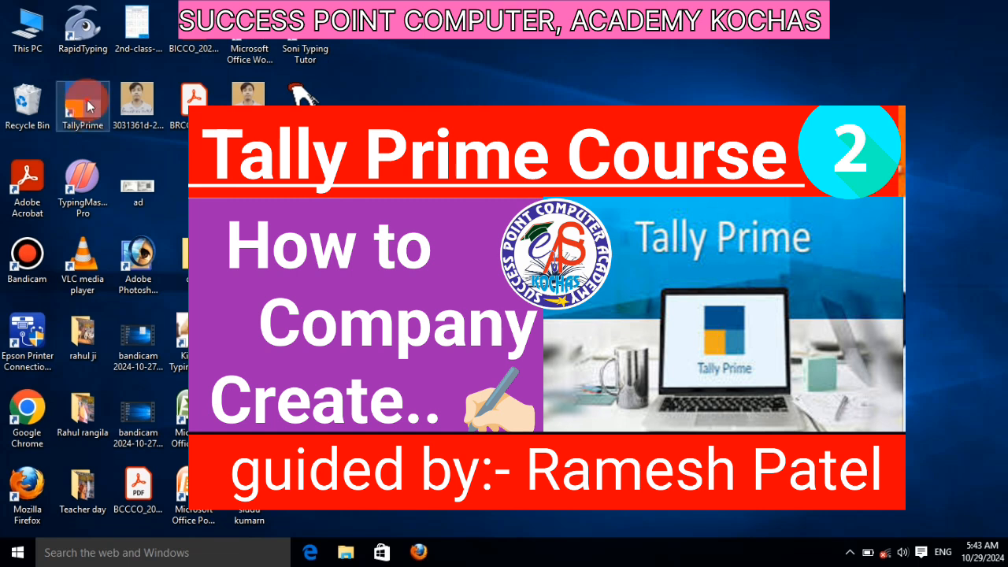
double_click(87, 100)
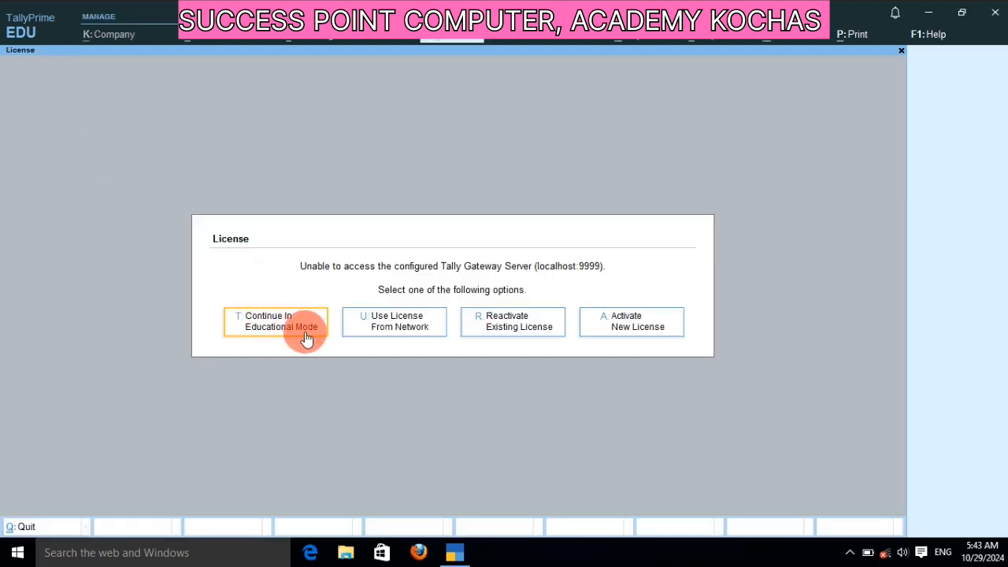
left_click(269, 328)
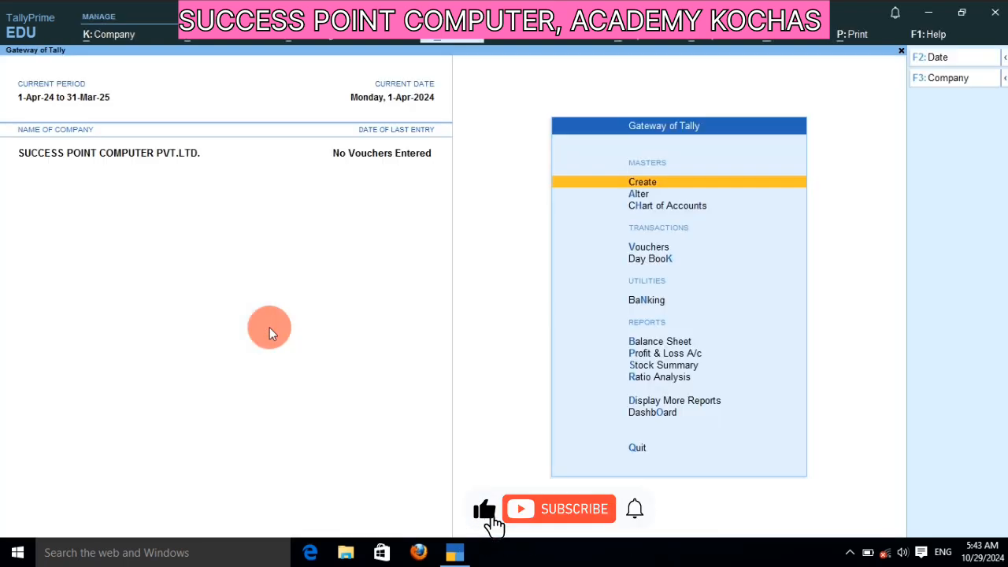
Step: Start creating a new ledger master and name it Purchase
left_click(647, 182)
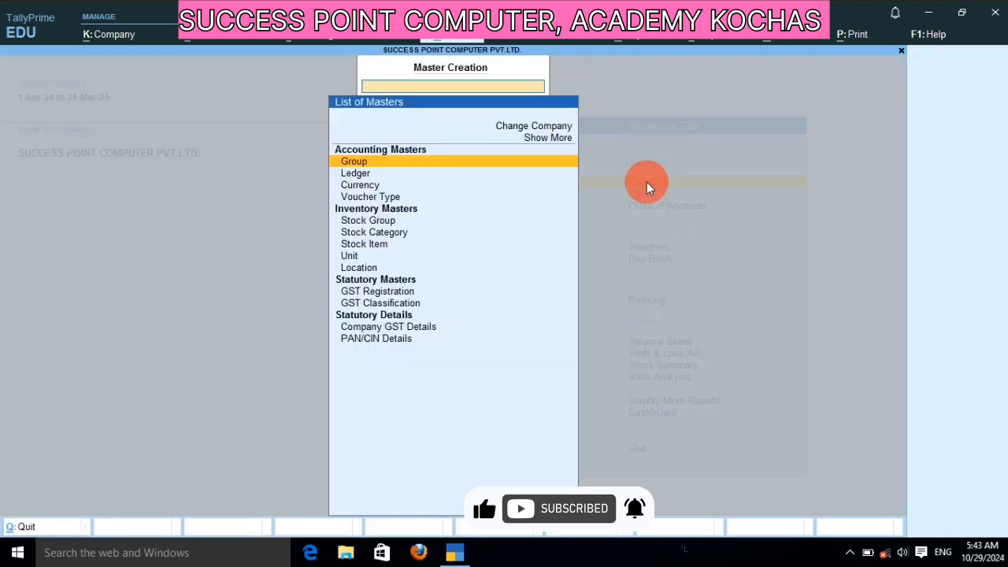
left_click(417, 175)
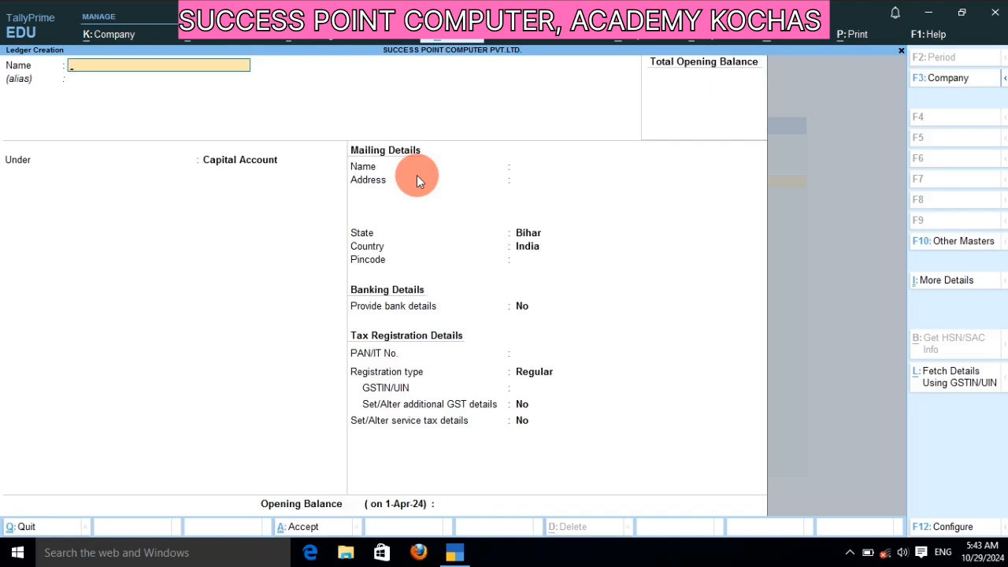
type("Purchase")
key("Return")
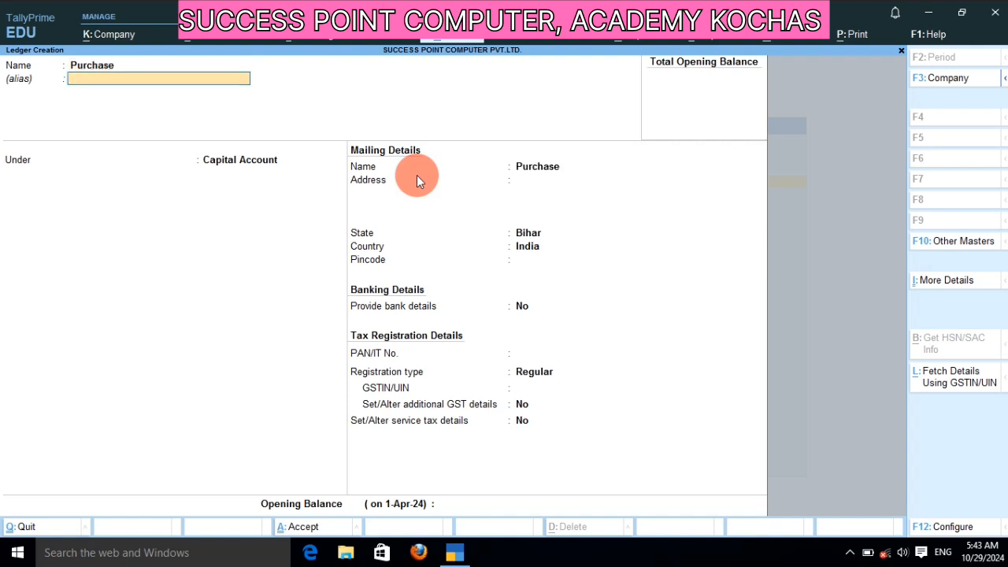
Step: Leave the alias blank and place the Purchase ledger under the Purchase Accounts group
key("Return")
key("Down")
key("Down")
key("Down")
key("Down")
key("Down")
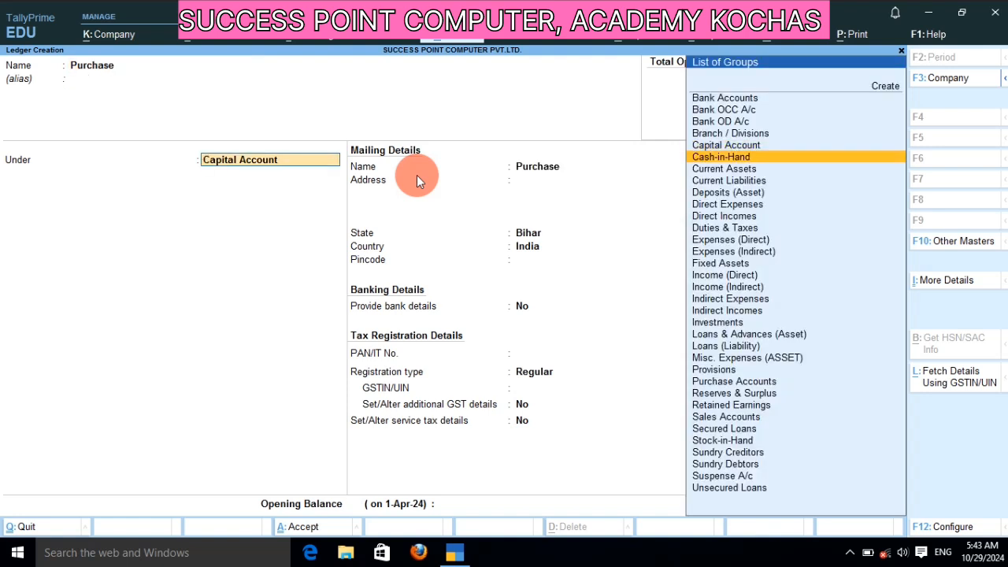
type("pur")
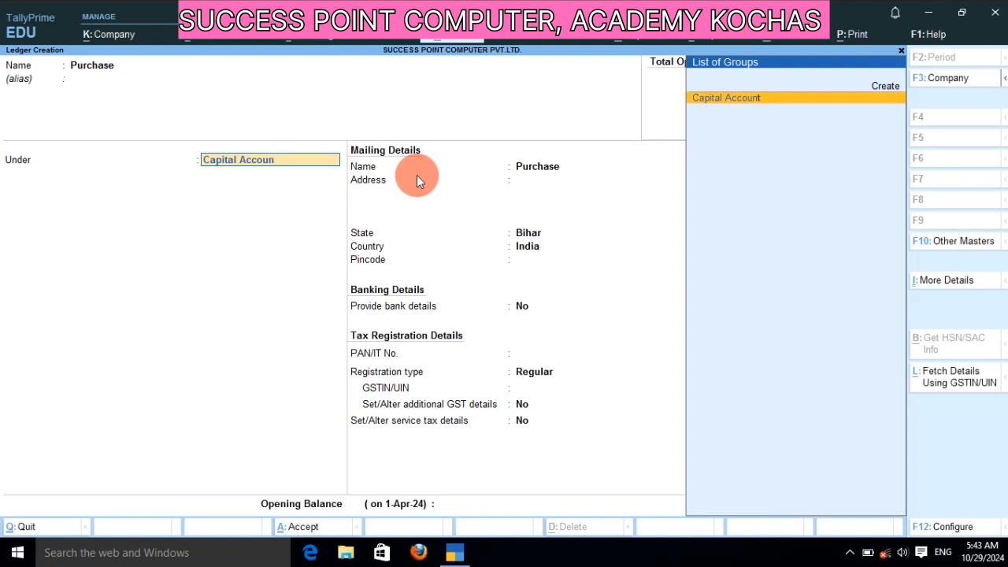
key("BackSpace")
key("BackSpace")
key("BackSpace")
key("BackSpace")
key("BackSpace")
key("BackSpace")
key("BackSpace")
key("BackSpace")
key("BackSpace")
key("BackSpace")
key("BackSpace")
key("BackSpace")
key("BackSpace")
key("BackSpace")
key("Down")
key("Down")
key("Down")
key("Down")
key("Down")
key("Down")
key("Down")
key("Down")
key("Down")
key("Down")
key("Down")
key("Down")
key("Down")
key("Down")
key("Down")
key("Down")
key("Down")
key("Down")
key("Down")
key("Down")
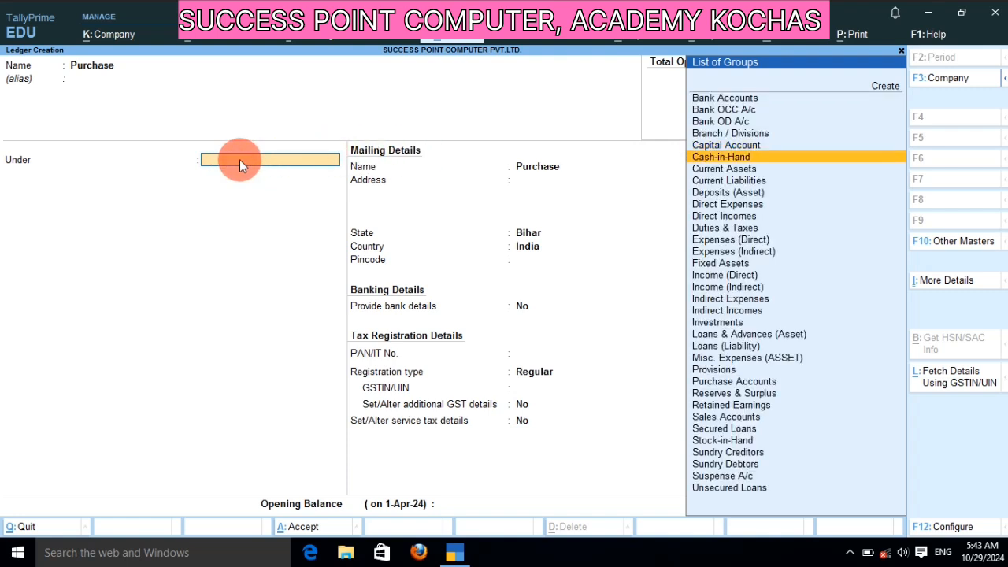
key("Down")
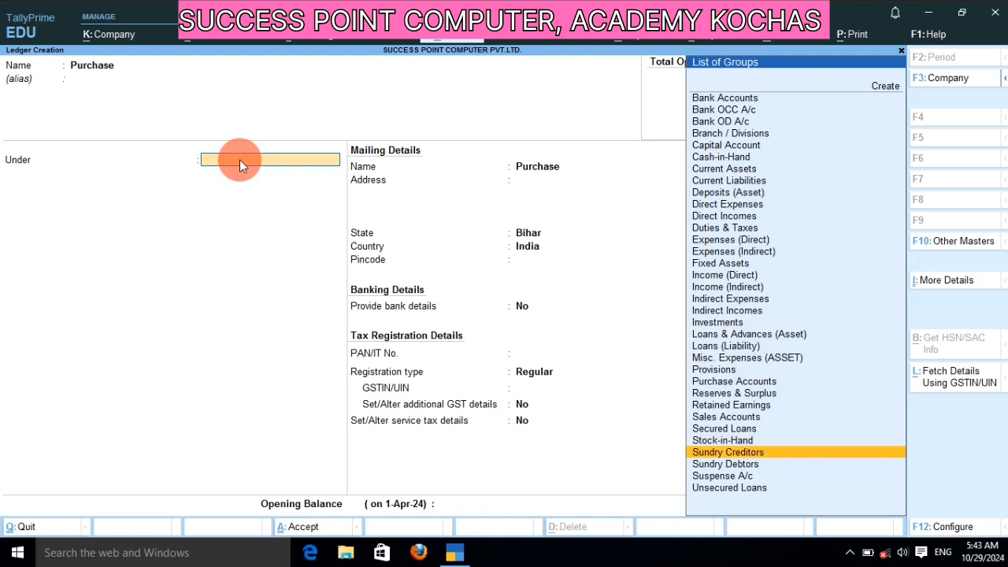
key("Up")
key("Up")
key("Up")
key("Up")
key("Up")
key("Up")
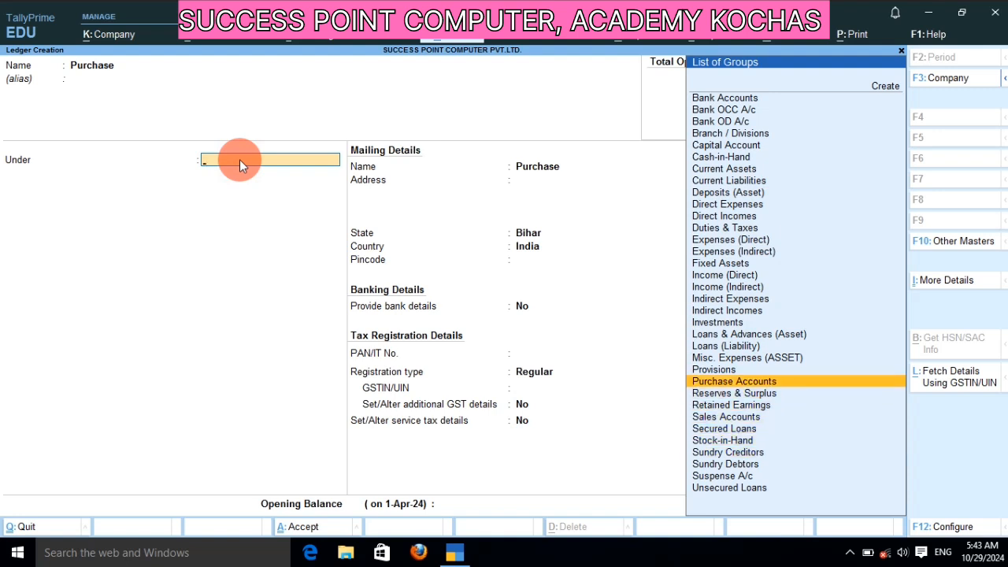
key("Return")
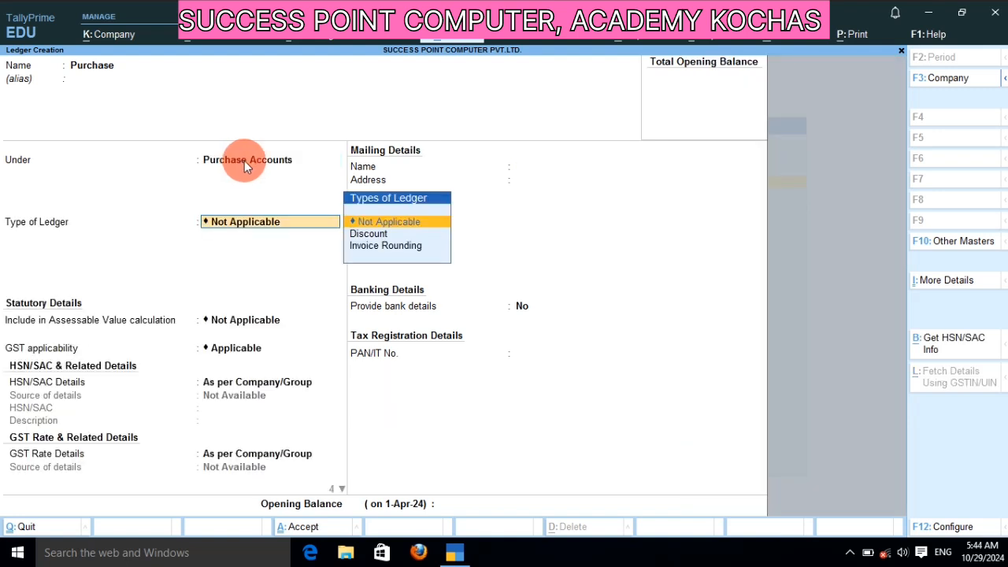
Step: Set the Purchase ledger's type to Invoice Rounding with Normal Rounding and a limit of 1, and save it without an opening balance
key("Down")
key("Down")
key("Return")
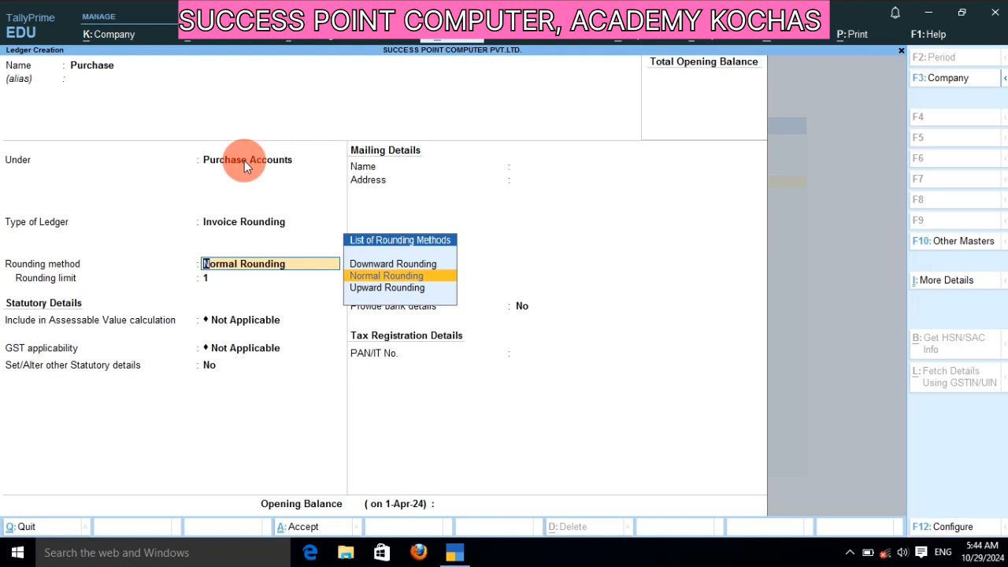
key("Return")
key("Return")
key("Return")
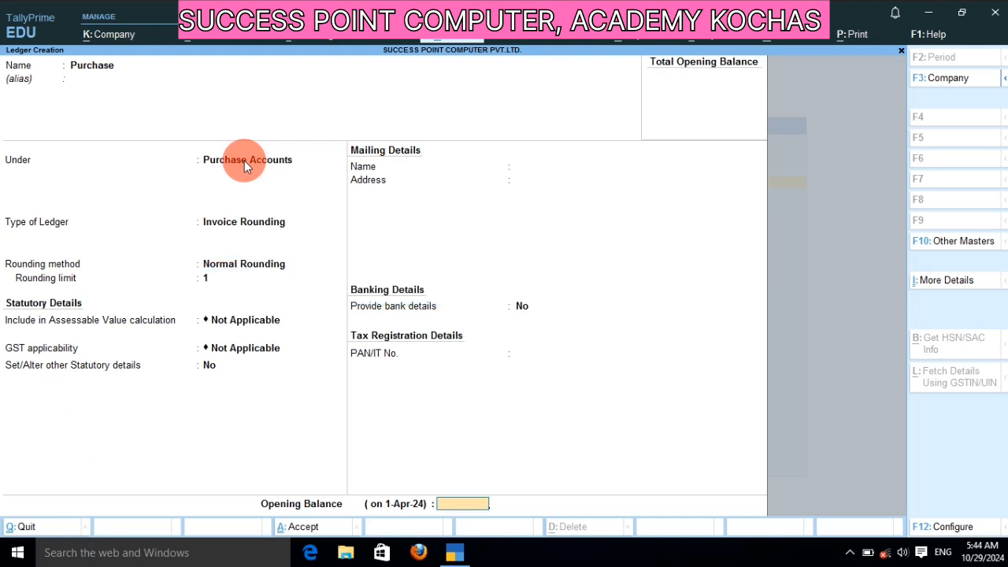
key("Return")
key("Return")
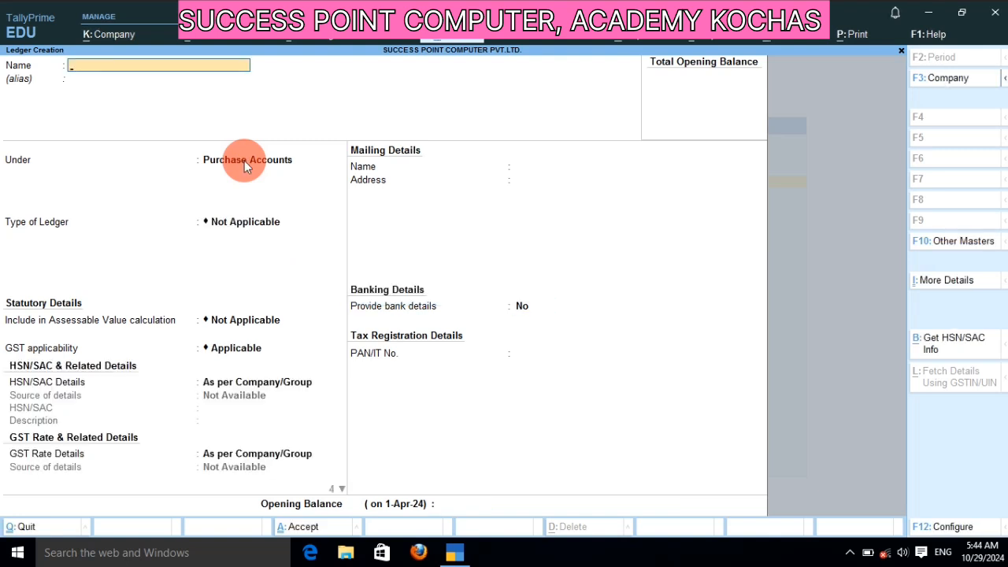
Step: Name the next ledger Sales and place it under the Sales Accounts group
type("Sales")
key("Return")
key("Return")
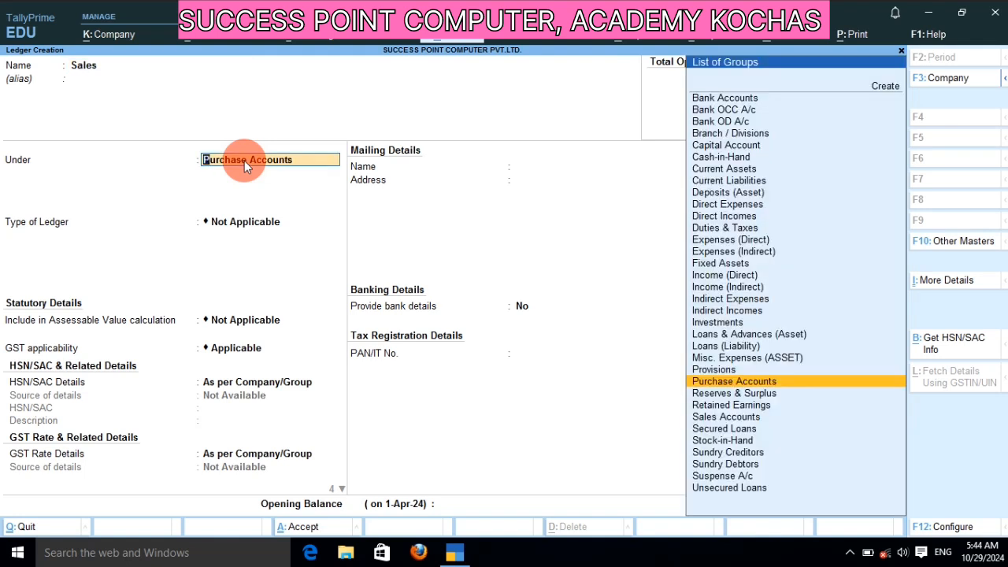
key("Down")
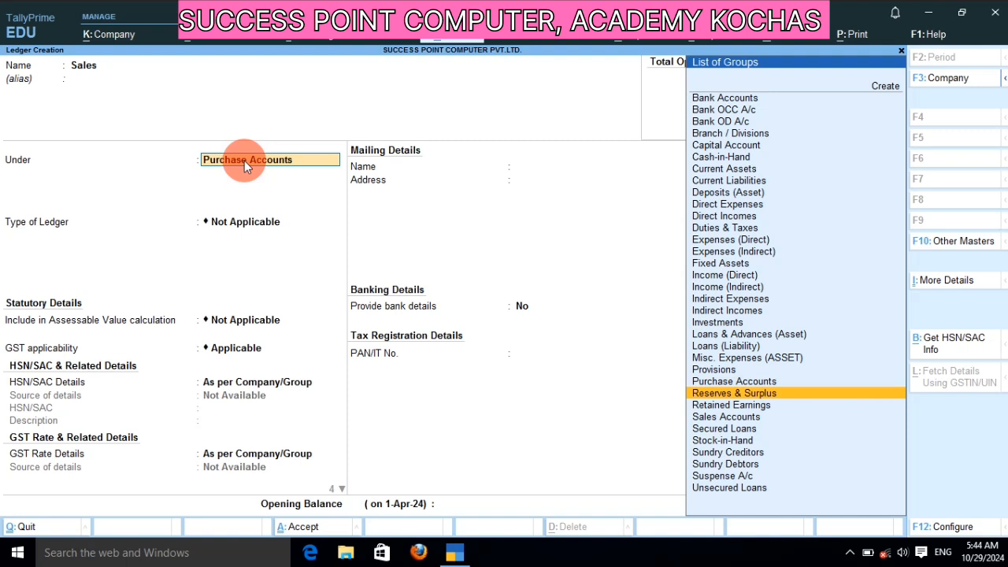
key("Down")
key("Down")
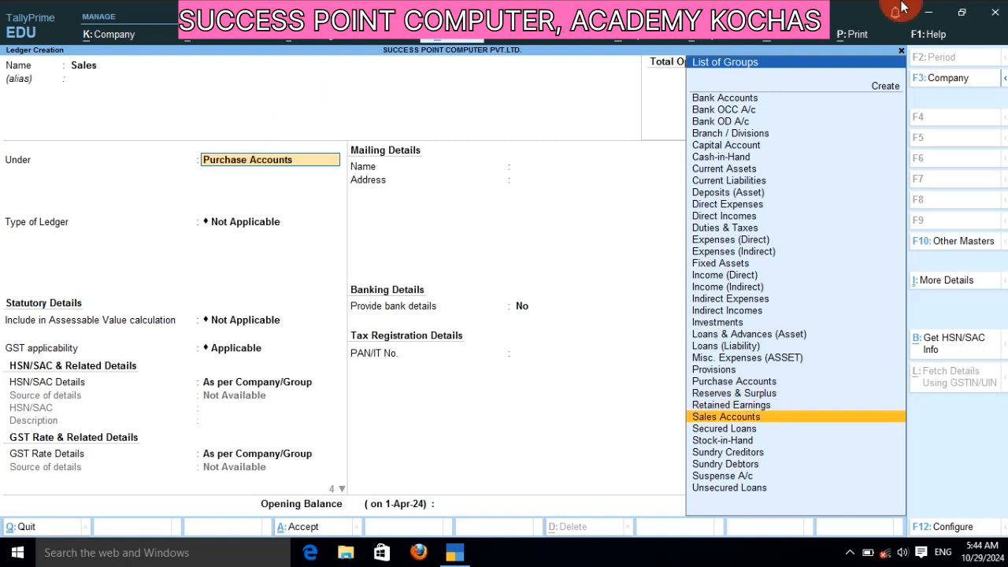
left_click(729, 417)
Step: Set the Sales ledger's type to Invoice Rounding with Normal Rounding and a limit of 1, and save it without an opening balance
key("Down")
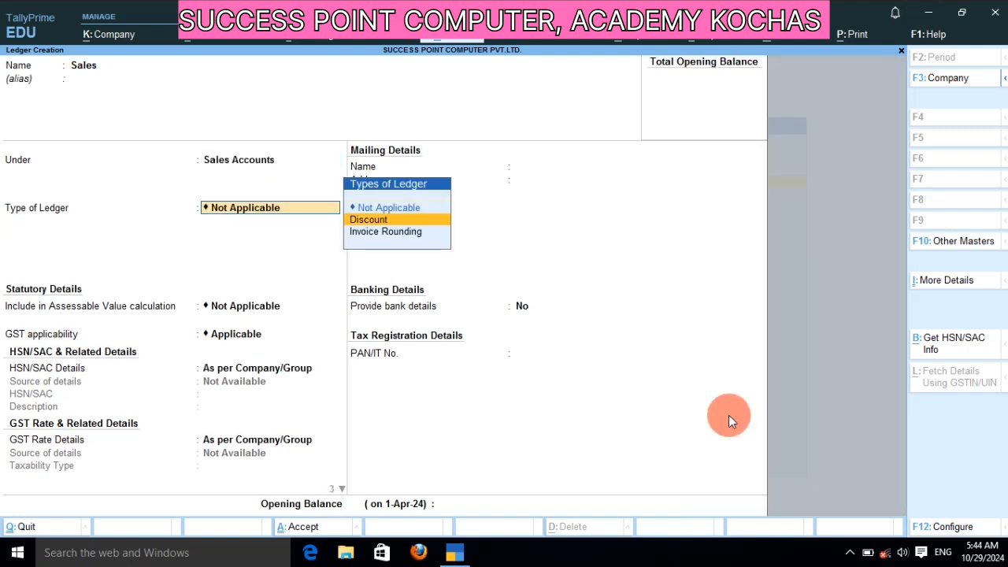
key("Down")
key("Return")
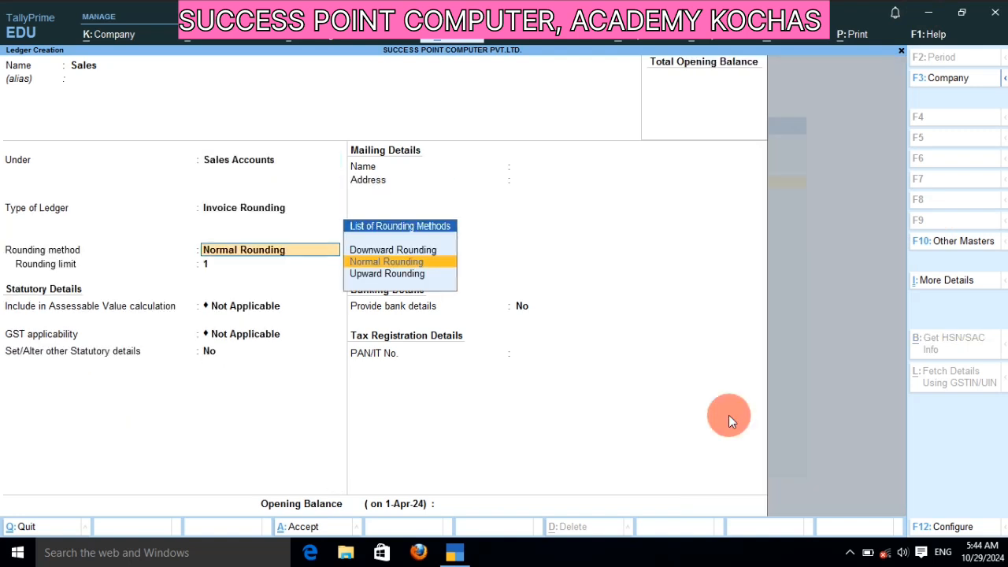
key("Return")
key("Return")
key("Return")
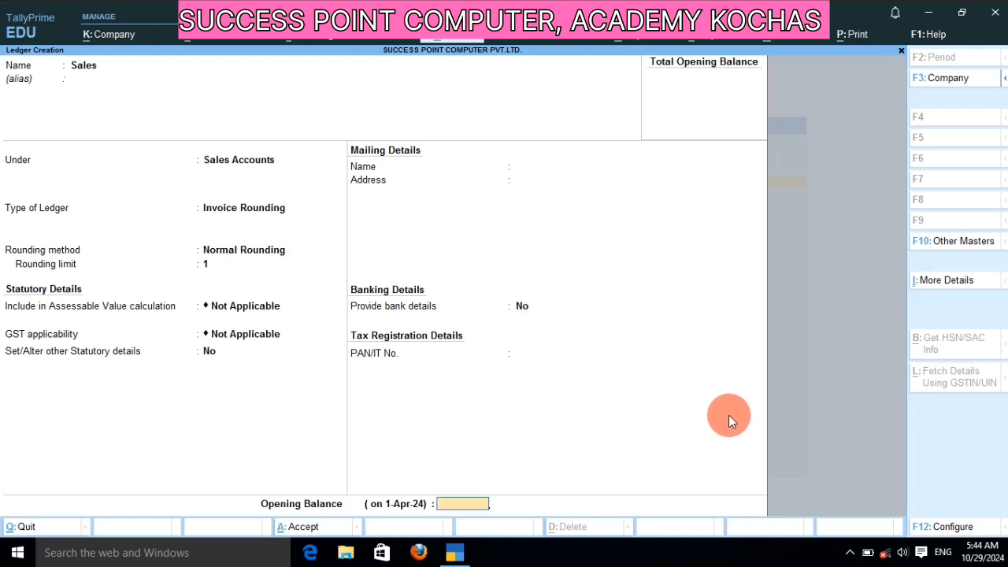
key("Return")
key("Return")
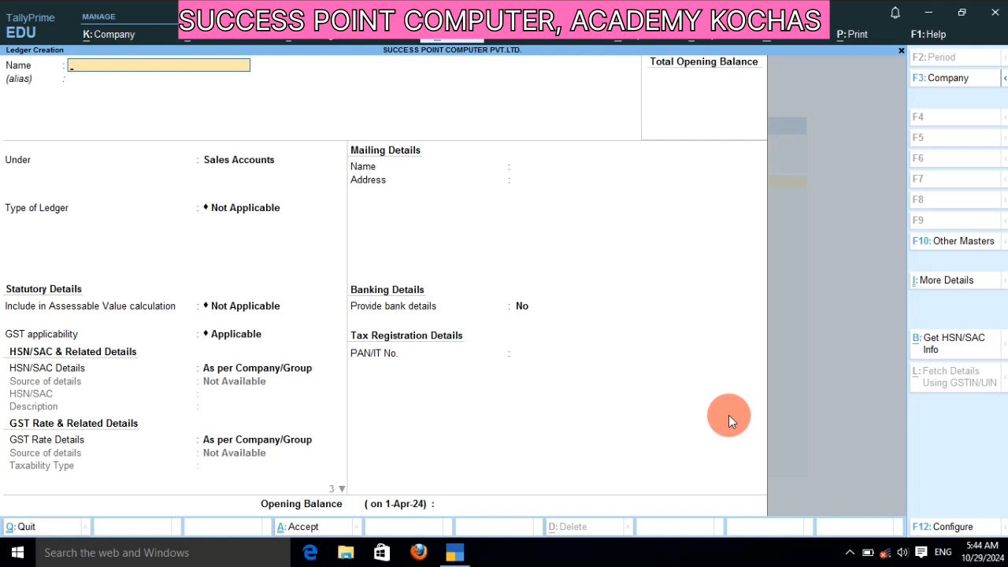
Step: Enter the supplier's name for a new ledger and place it under the Sundry Creditors group
type("Ram")
key("Return")
key("Return")
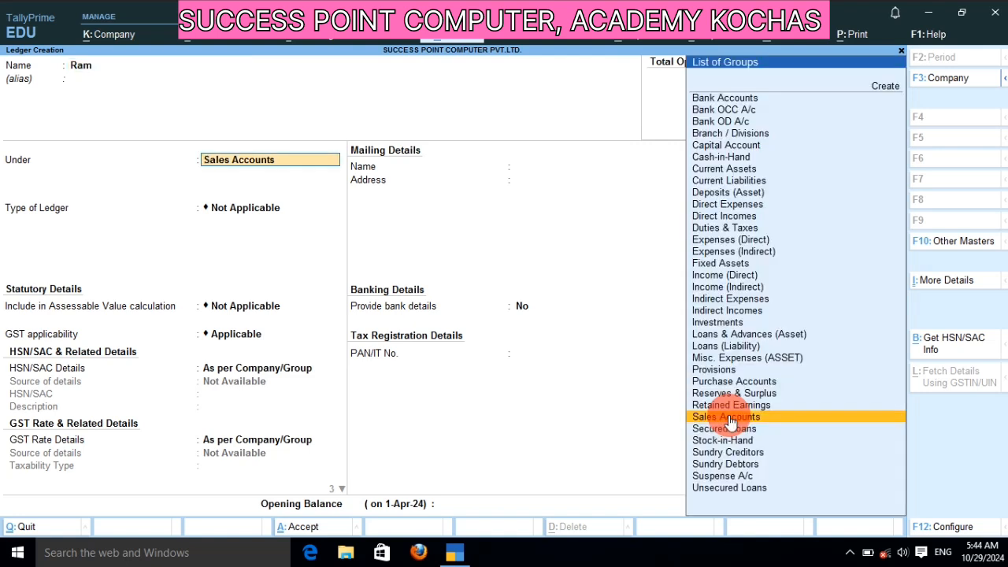
key("Down")
key("Down")
key("Down")
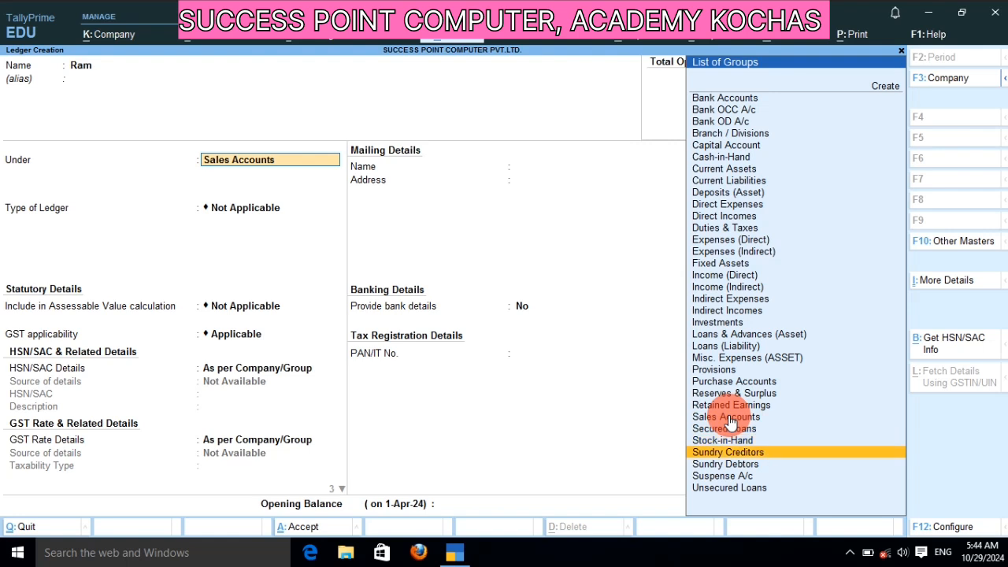
key("Return")
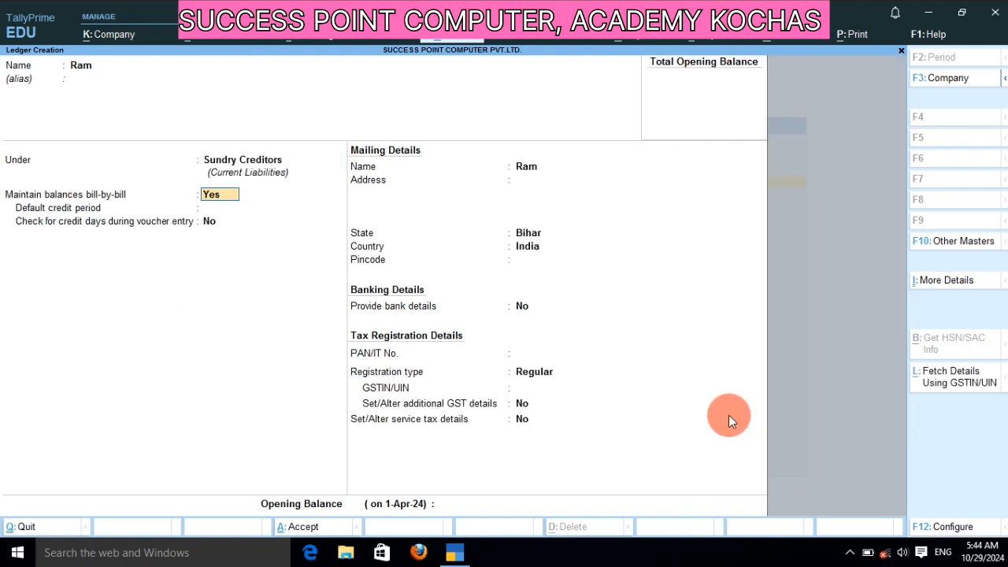
Step: Keep the supplier ledger's bill-by-bill defaults and fill in the mailing address and pincode
key("Return")
key("Return")
key("Return")
key("Return")
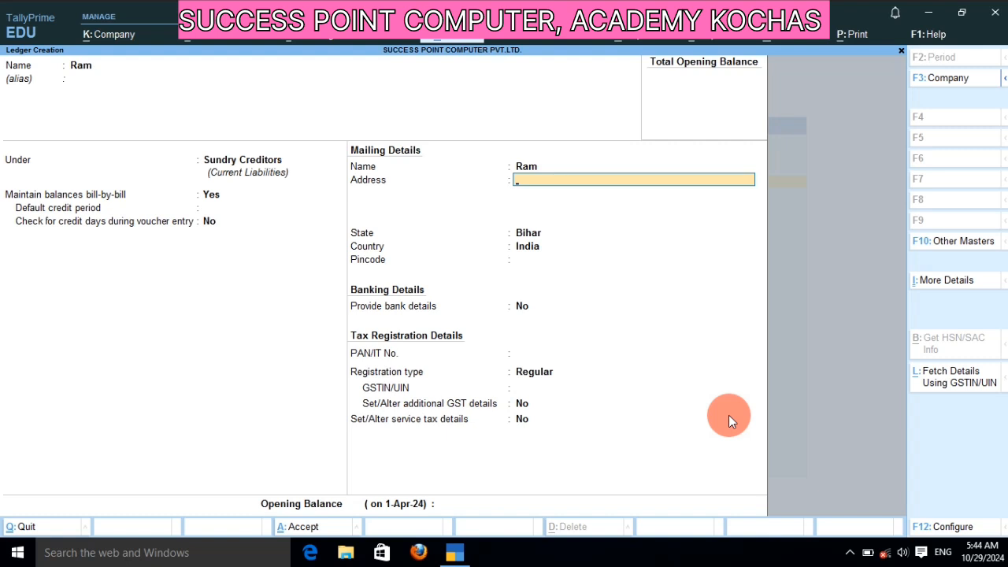
type("Sasaram")
key("Return")
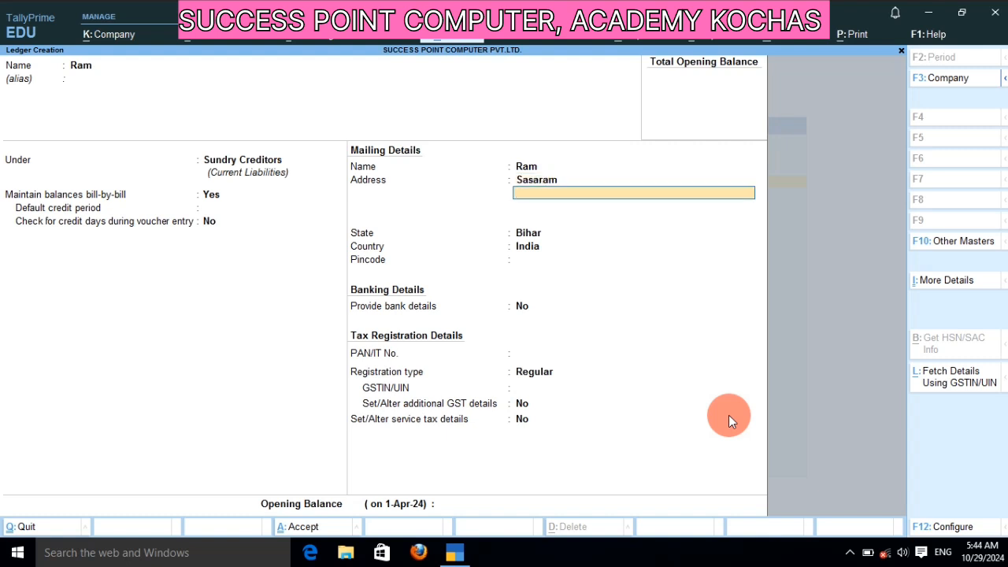
key("Return")
key("Return")
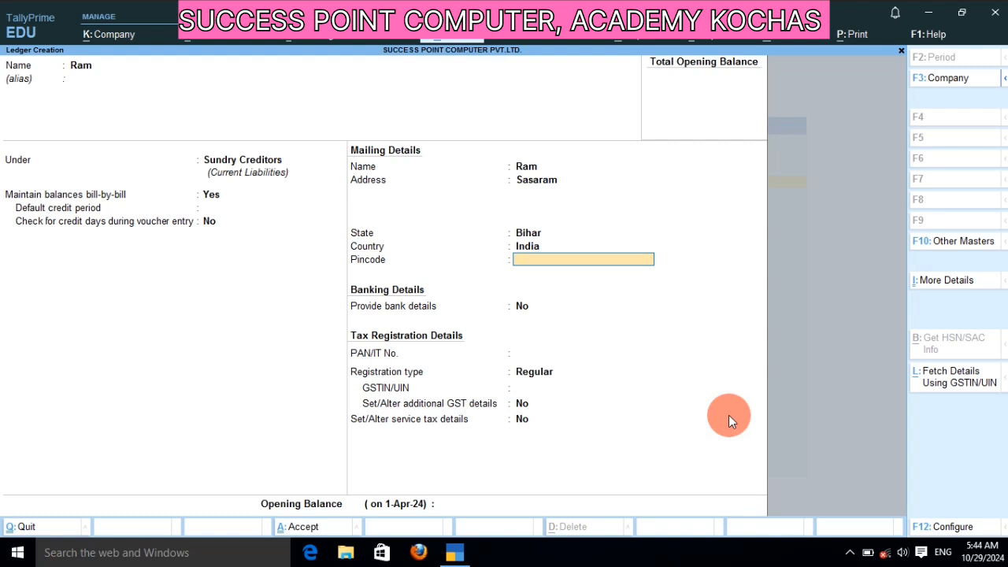
type("821112")
key("Return")
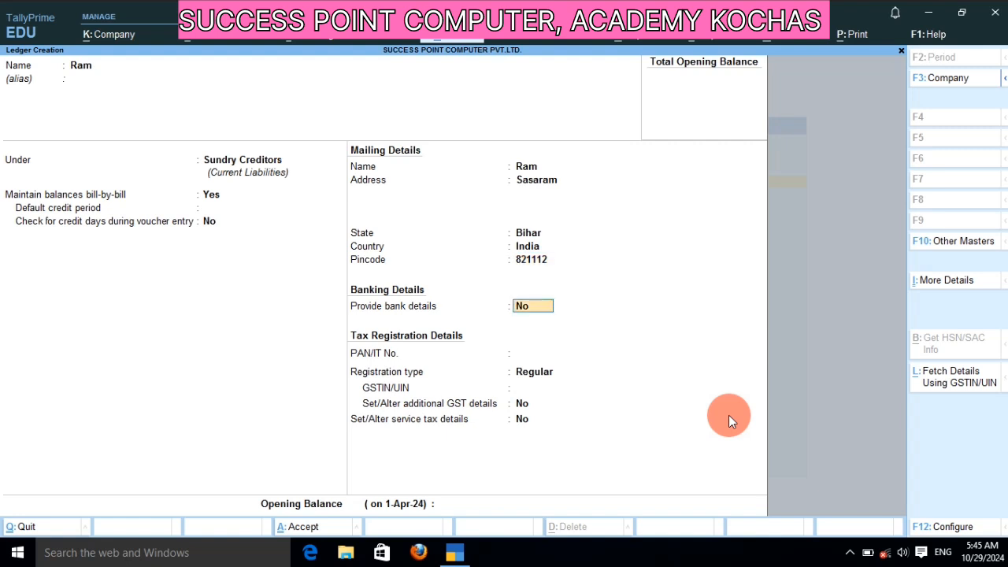
Step: Keep the supplier's default banking and tax registration details, leave the opening balance blank, and save the ledger
key("Return")
key("Return")
key("Return")
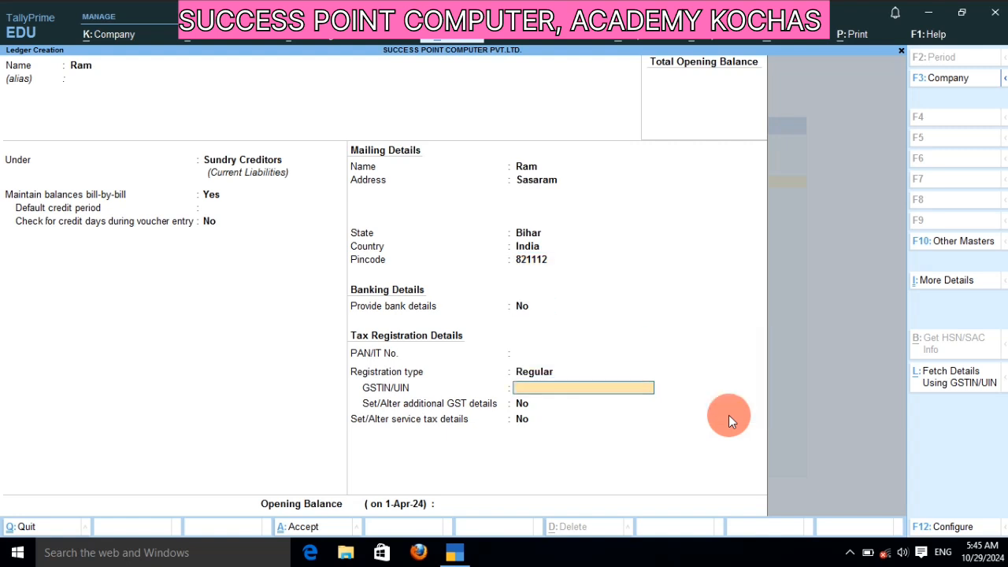
key("Return")
key("Return")
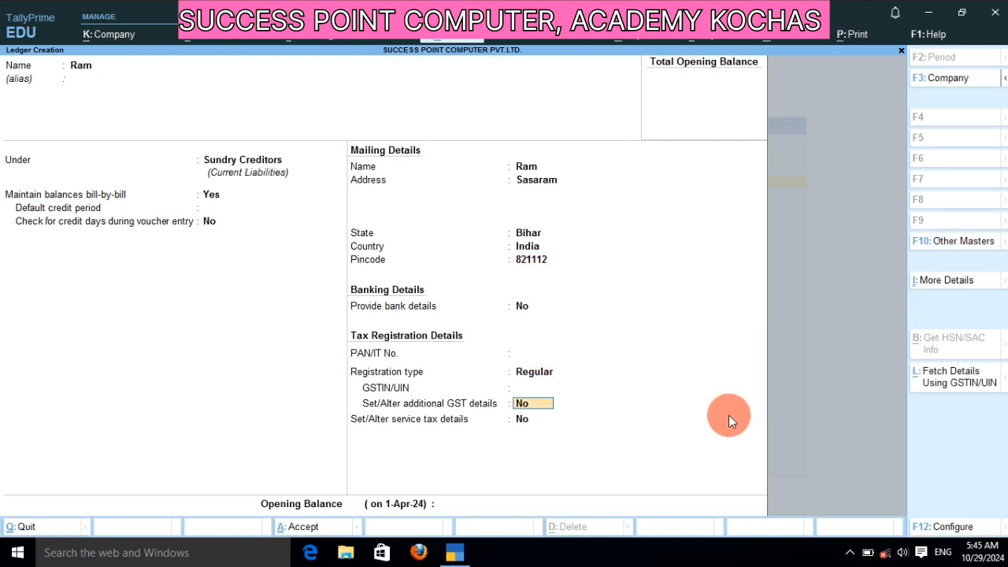
key("Return")
key("Return")
key("Return")
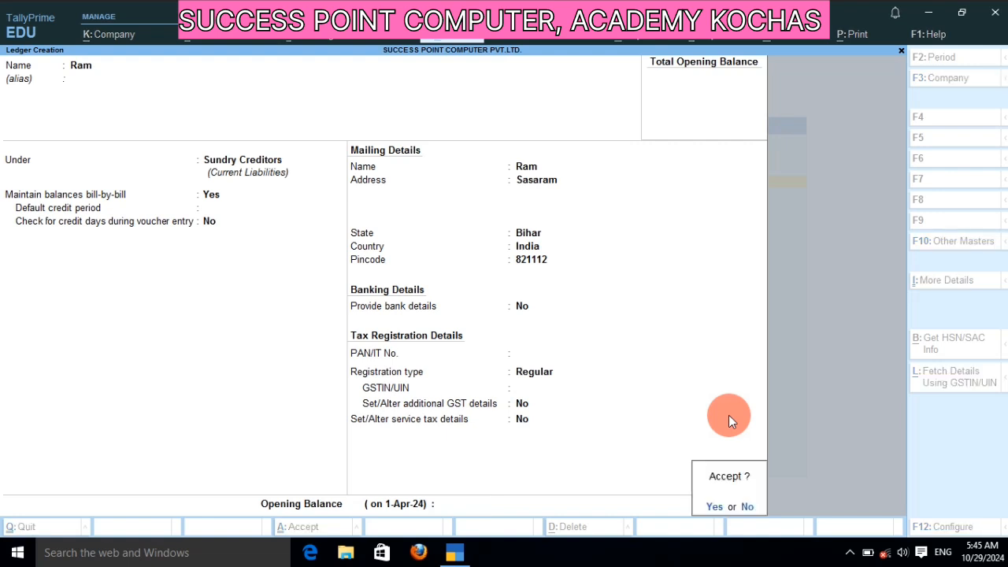
key("Return")
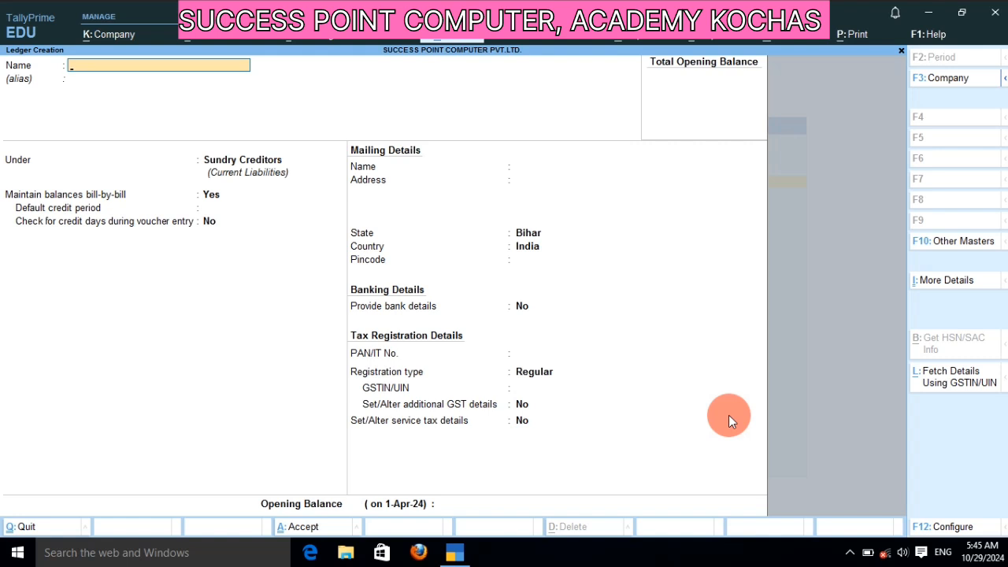
Step: Enter the customer's name for a new ledger and place it under the Sundry Debtors group
type("Priya")
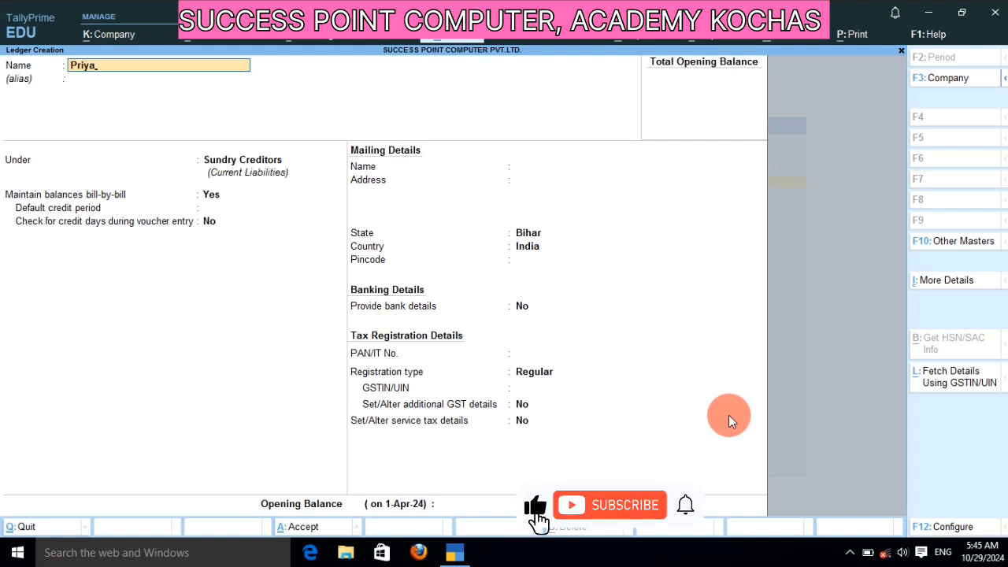
key("Return")
key("Return")
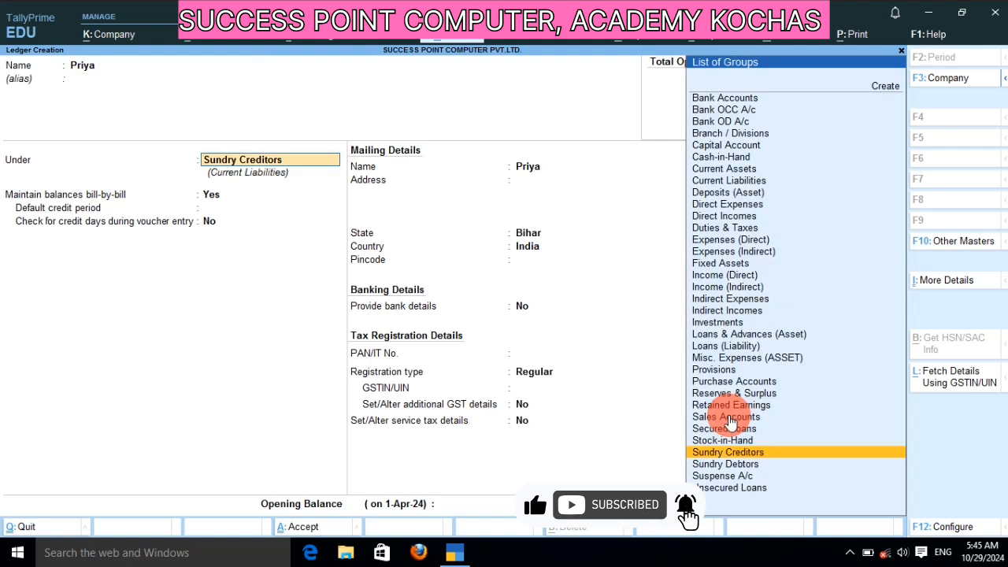
key("Down")
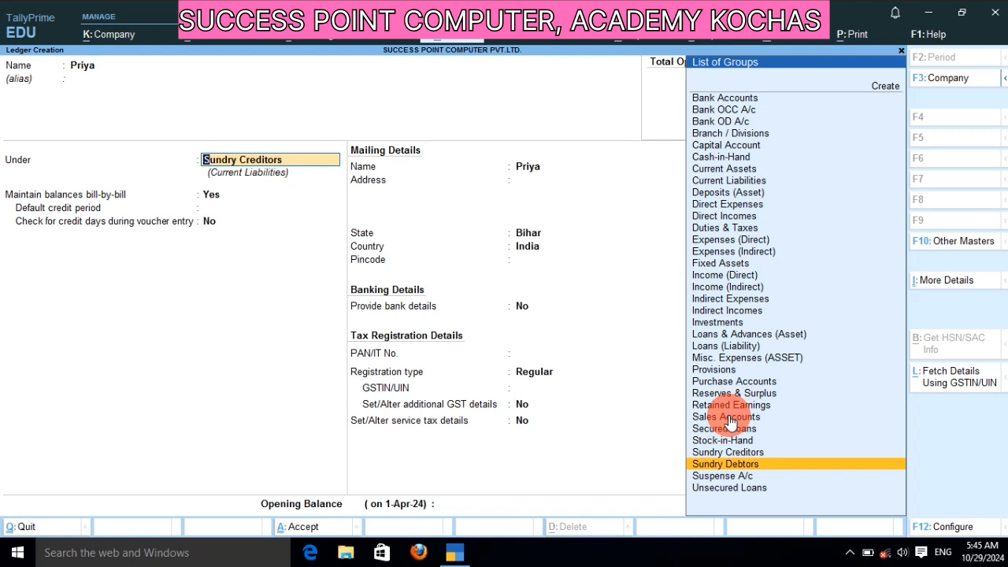
key("Return")
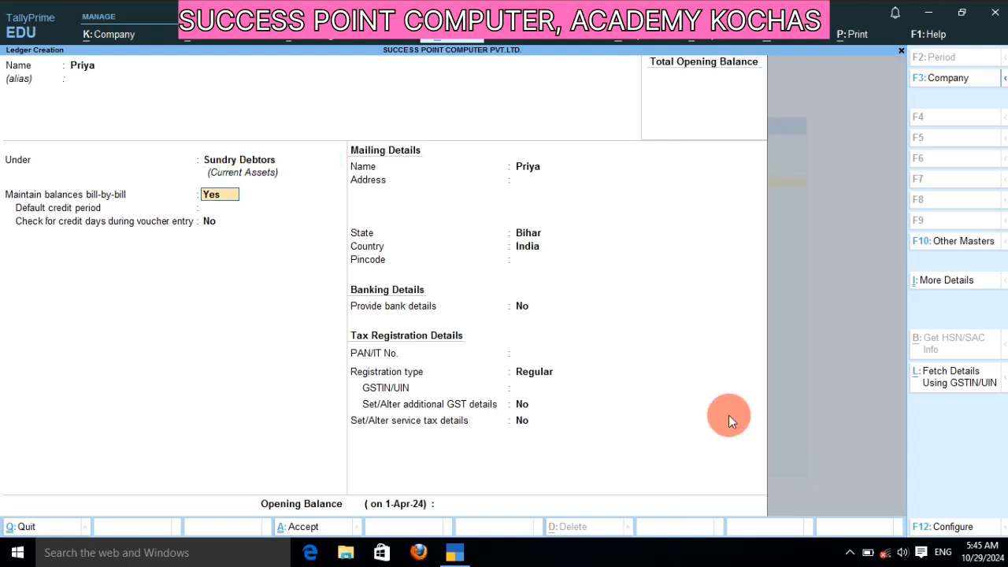
Step: Keep the customer ledger's bill-by-bill defaults and fill in its mailing address and postal pincode
key("Return")
key("Return")
key("Return")
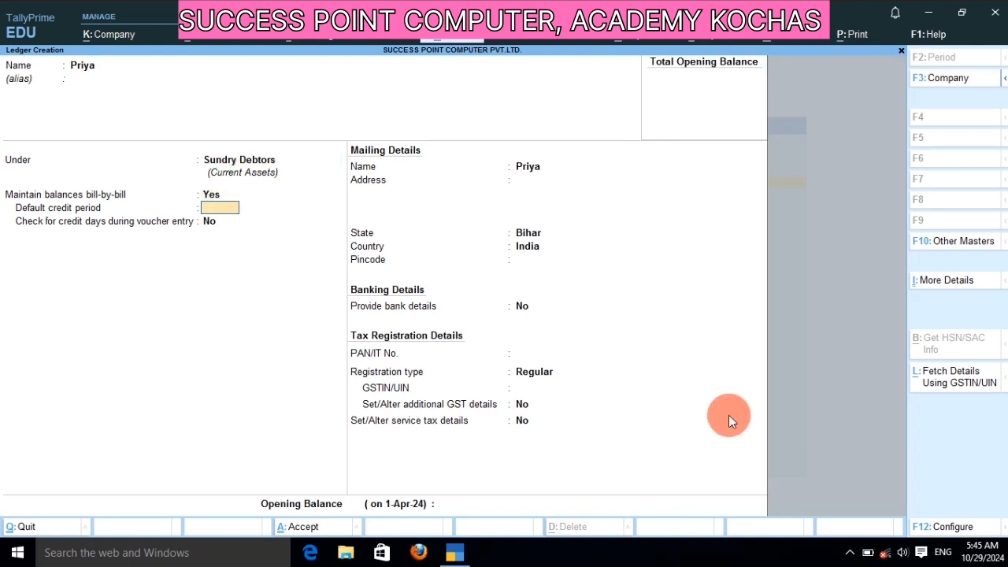
key("Return")
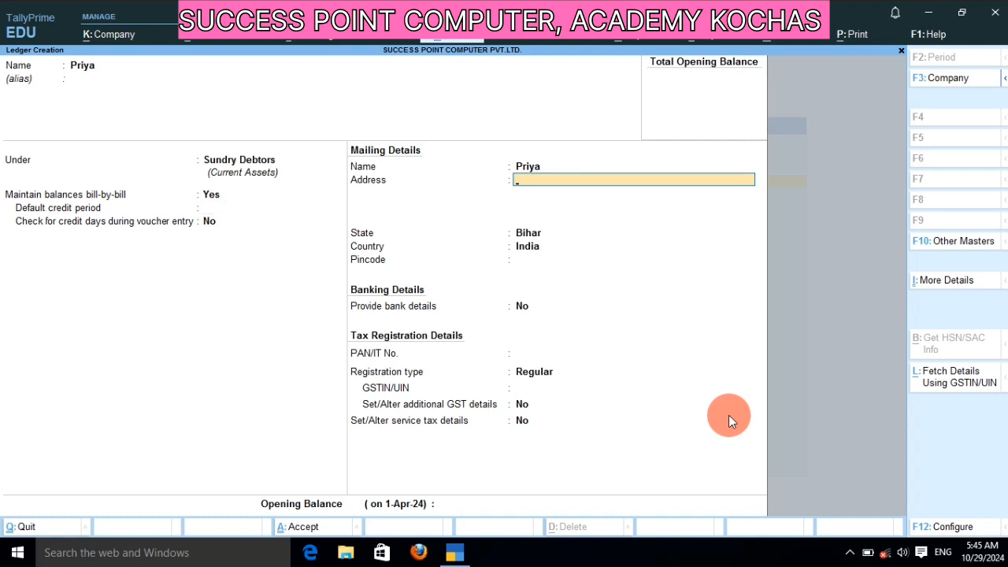
type("Kochas")
key("Return")
key("Return")
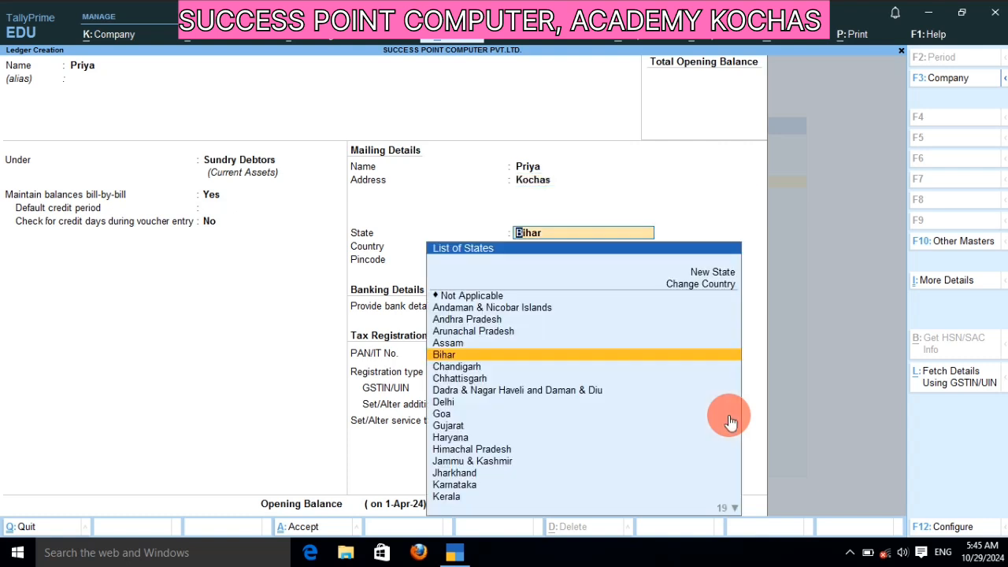
key("Return")
type("8211")
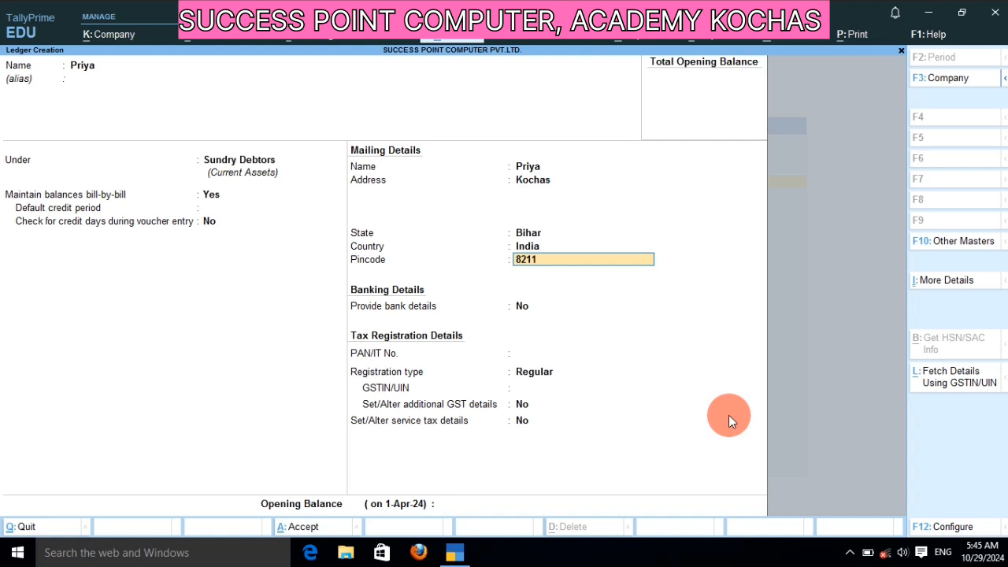
type("12")
key("Return")
Step: Keep the customer's default banking and Regular tax registration details, leave the opening balance blank, and save the ledger
key("Return")
key("Return")
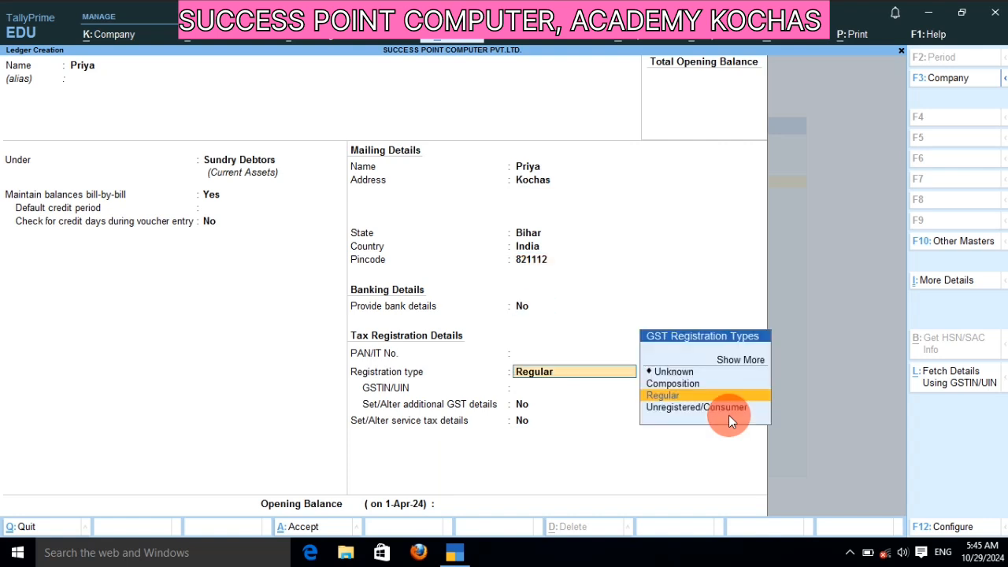
key("Return")
key("Return")
key("Return")
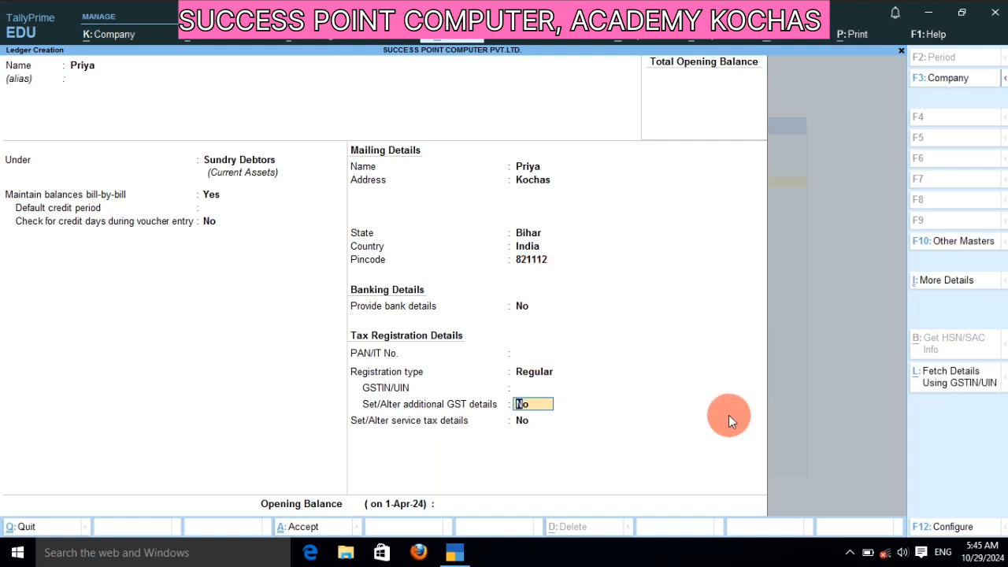
key("Return")
key("Return")
key("Return")
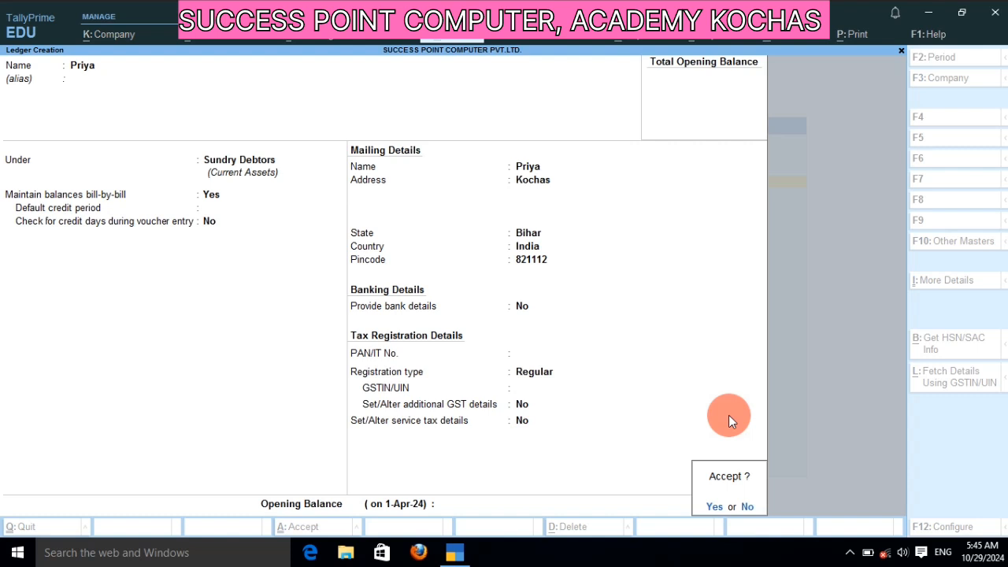
key("Return")
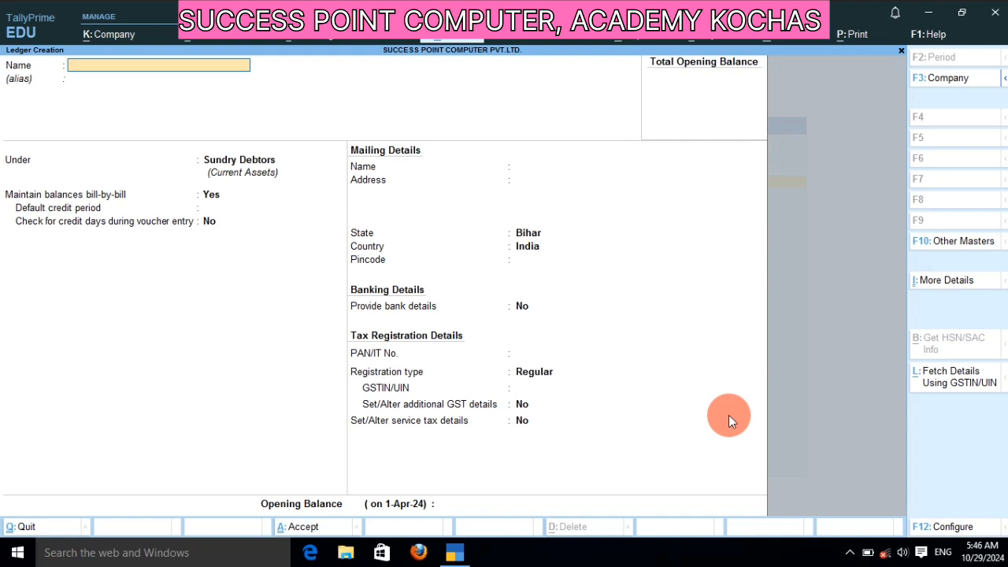
Step: Name a new ledger Sgst and place it under the Duties & Taxes group
type("Sgst")
key("Return")
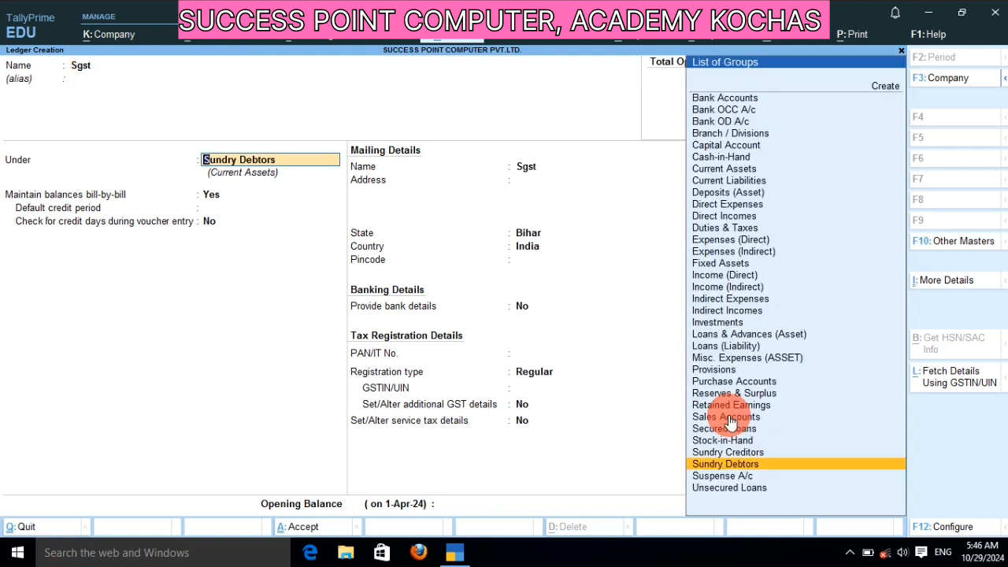
key("Up")
key("Up")
key("Up")
key("Up")
key("Up")
key("Up")
key("Up")
key("Up")
key("Up")
key("Up")
key("Up")
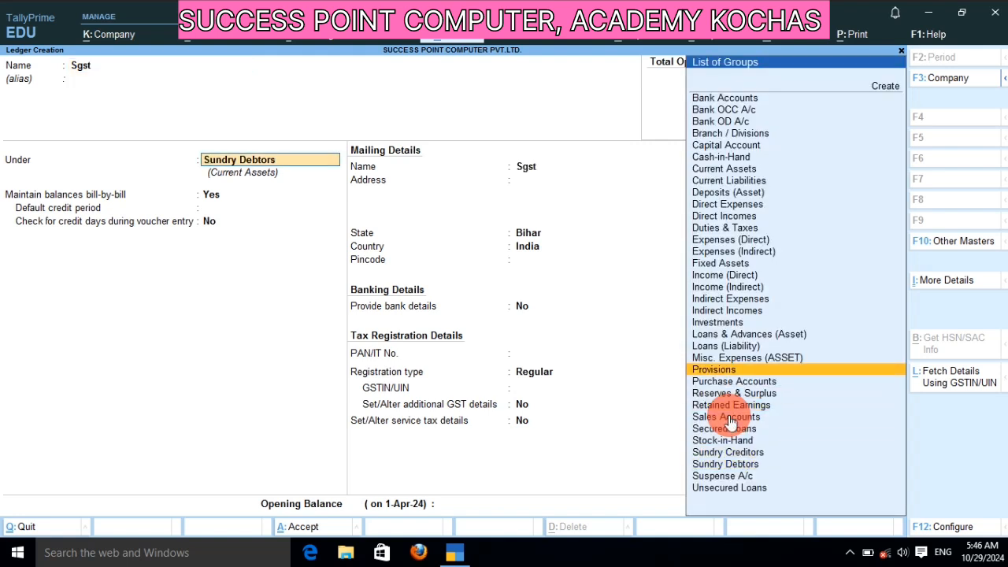
key("Up")
key("Up")
key("Up")
key("Up")
key("Up")
key("Up")
key("Up")
key("Up")
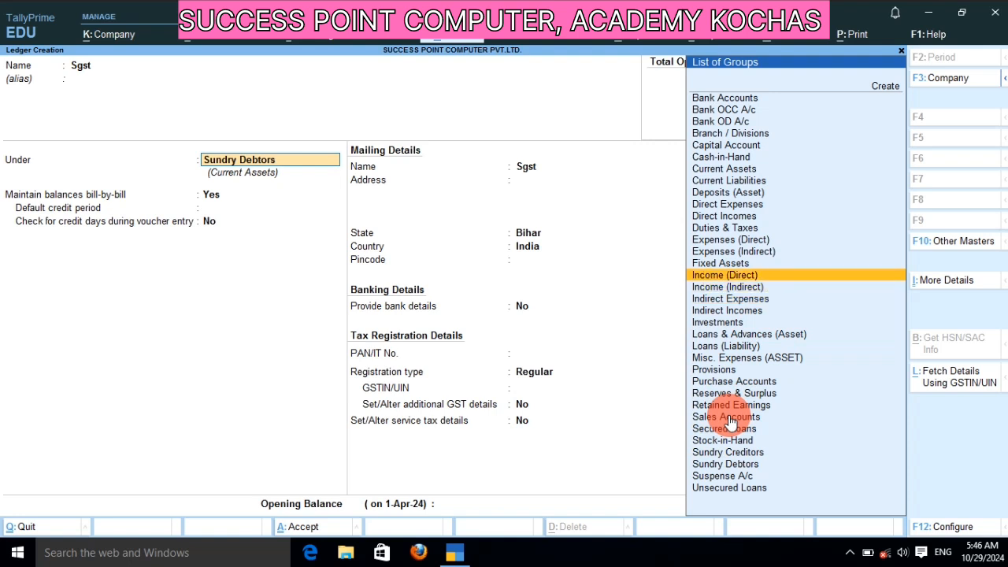
key("Up")
key("Return")
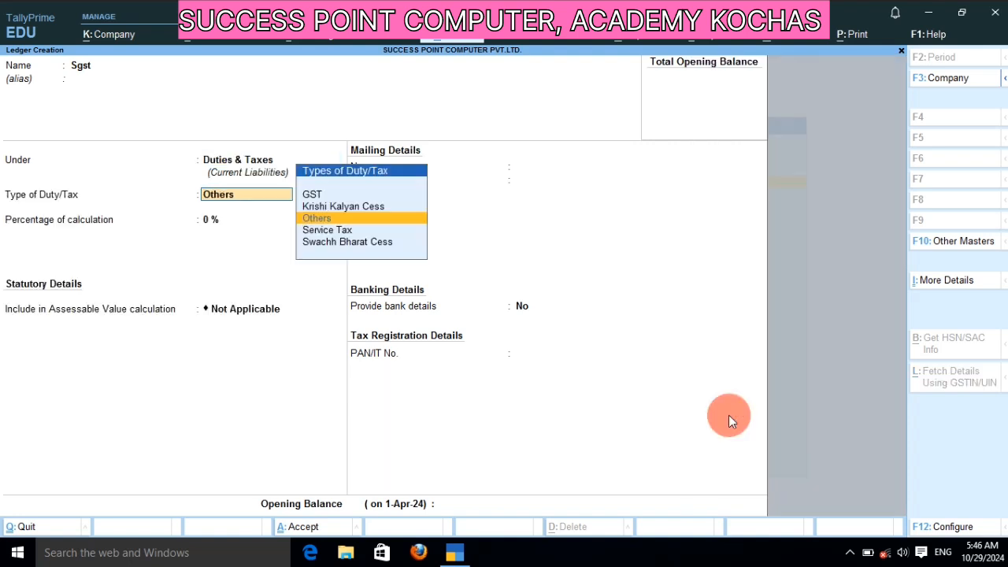
Step: Keep Others as the Sgst ledger's duty type and set it to 9% calculated On Total Sales
key("Return")
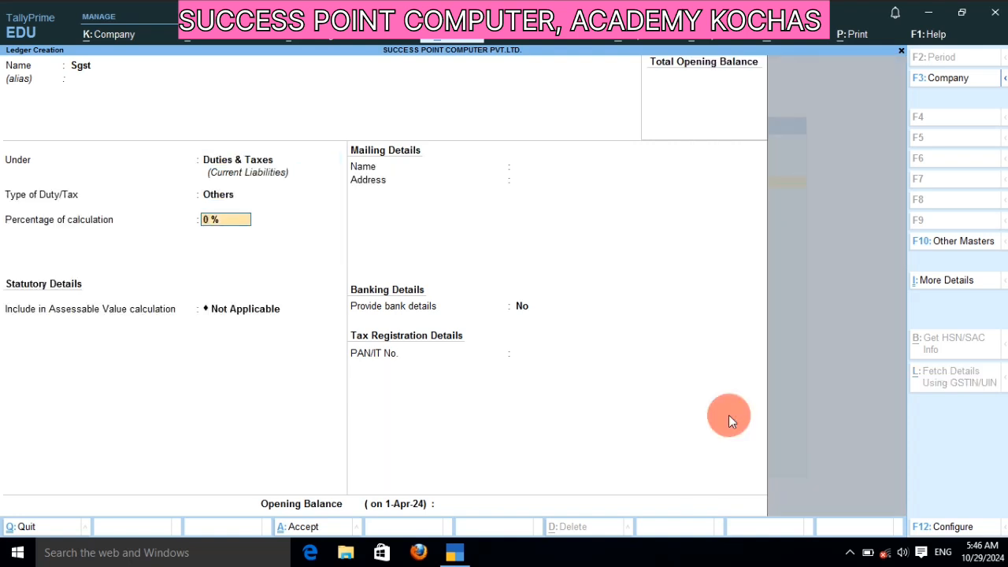
type("9")
key("Return")
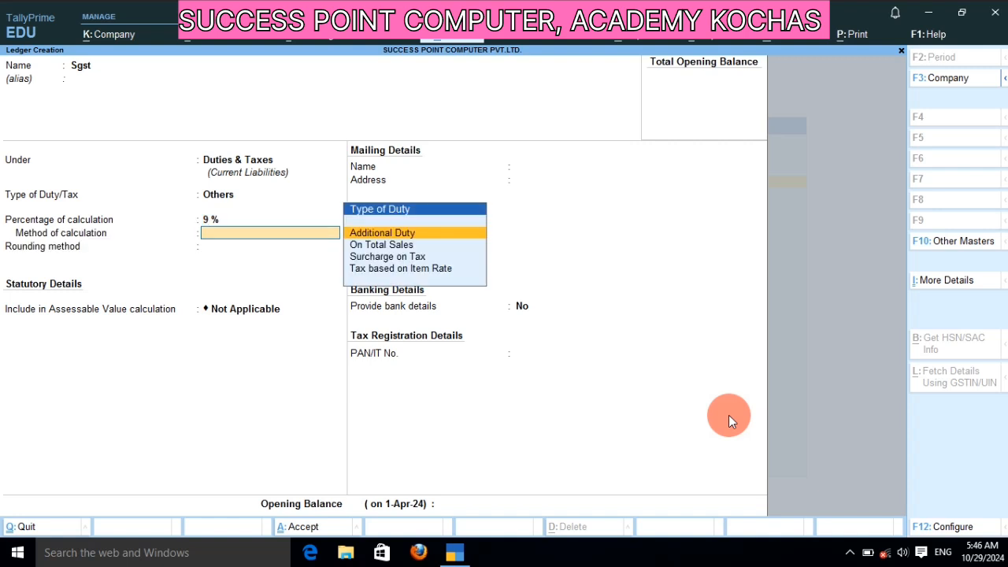
key("Down")
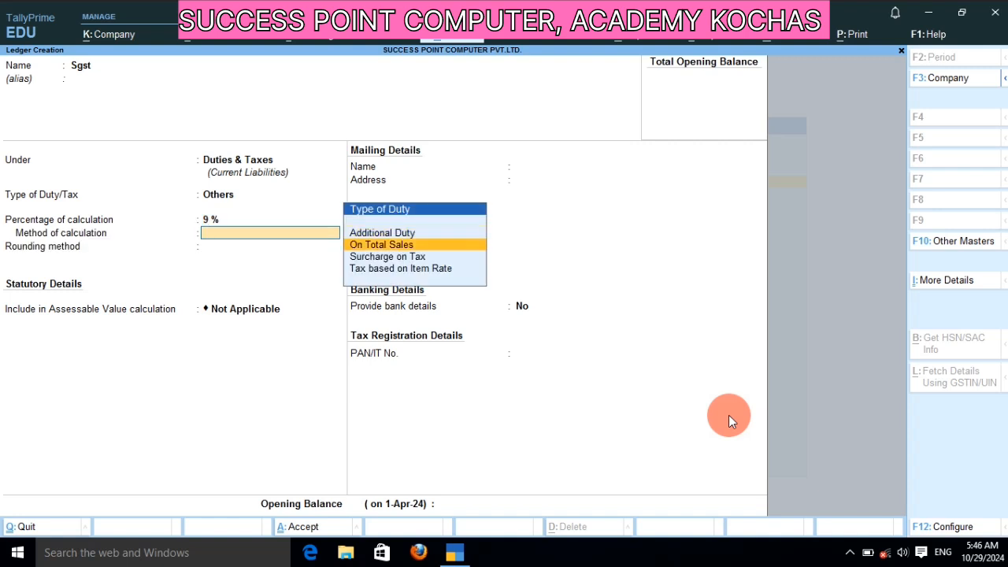
key("Return")
Step: Set the Sgst ledger's rounding method to Normal Rounding with a limit of 1
key("Down")
key("Down")
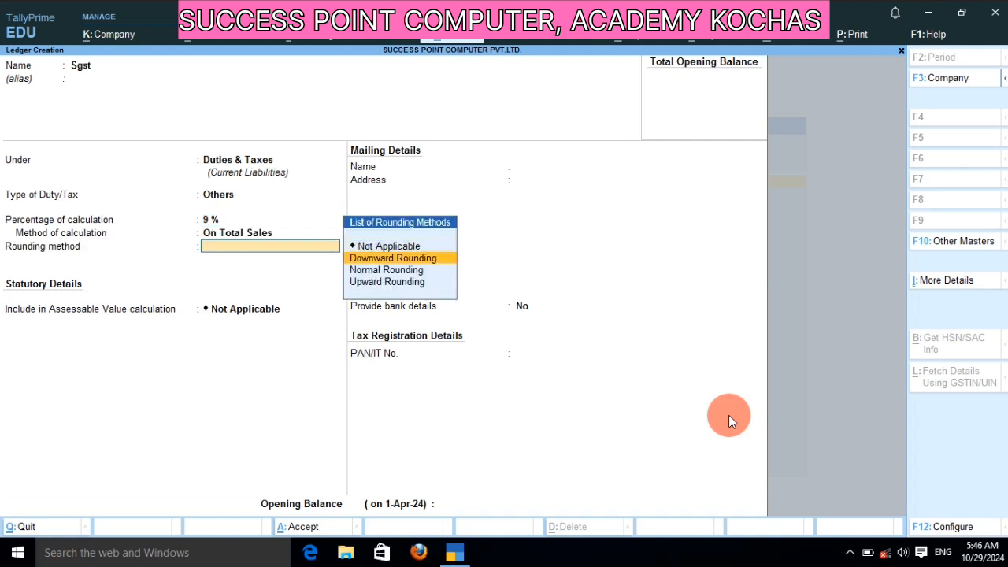
key("Return")
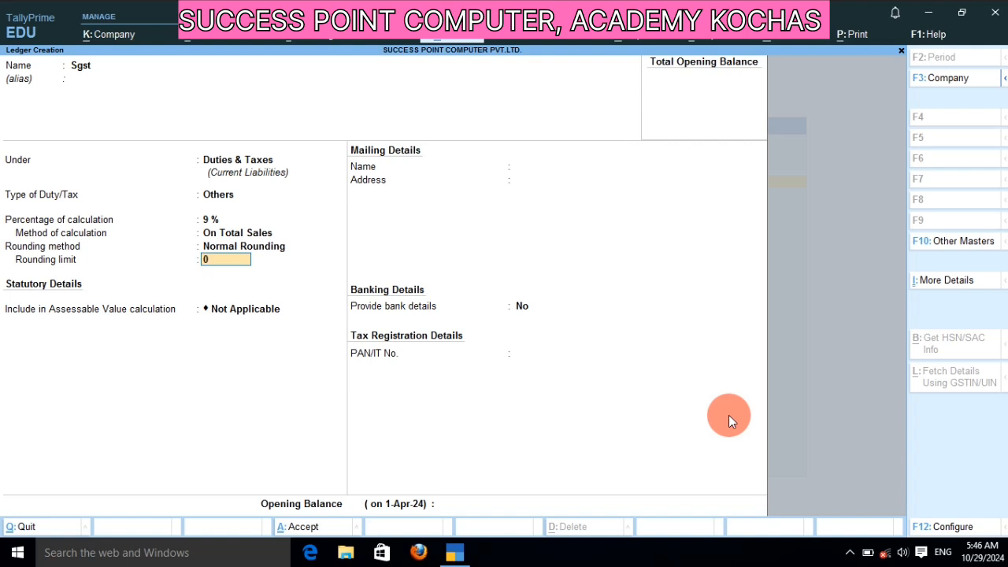
type("1")
key("Return")
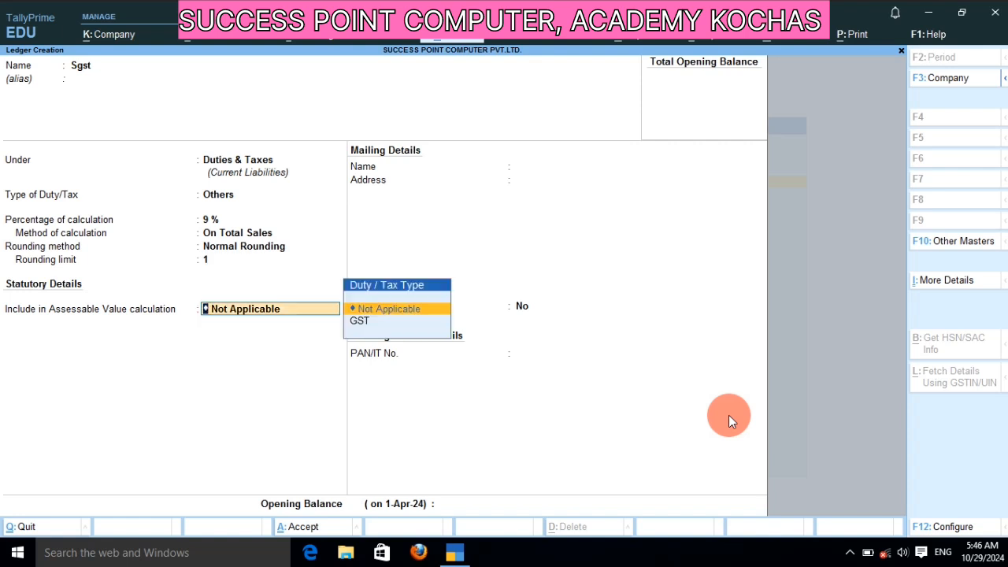
Step: Include Sgst in the GST assessable value for Goods, Based on Value, and save the ledger without an opening balance
key("Down")
key("Return")
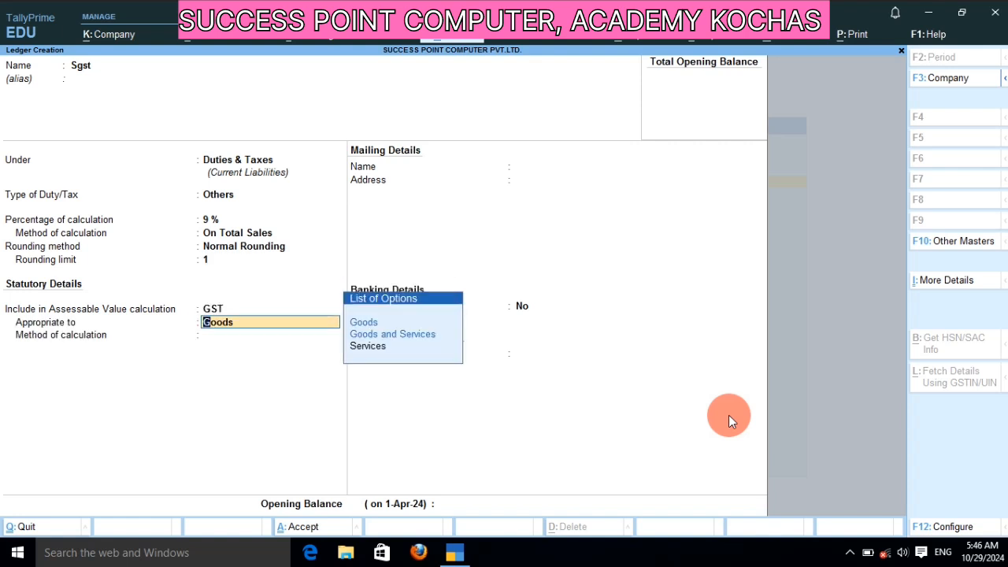
key("Return")
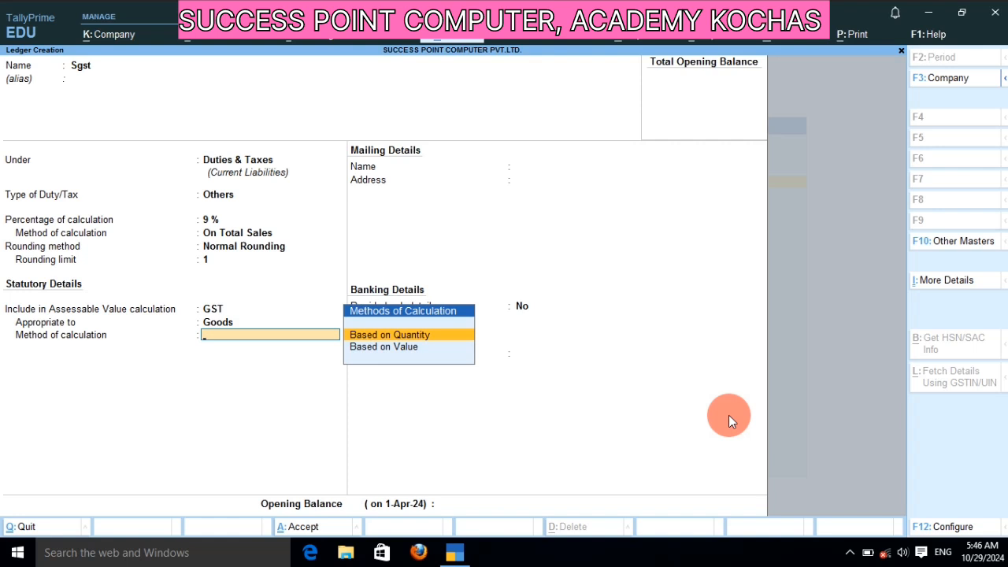
key("Down")
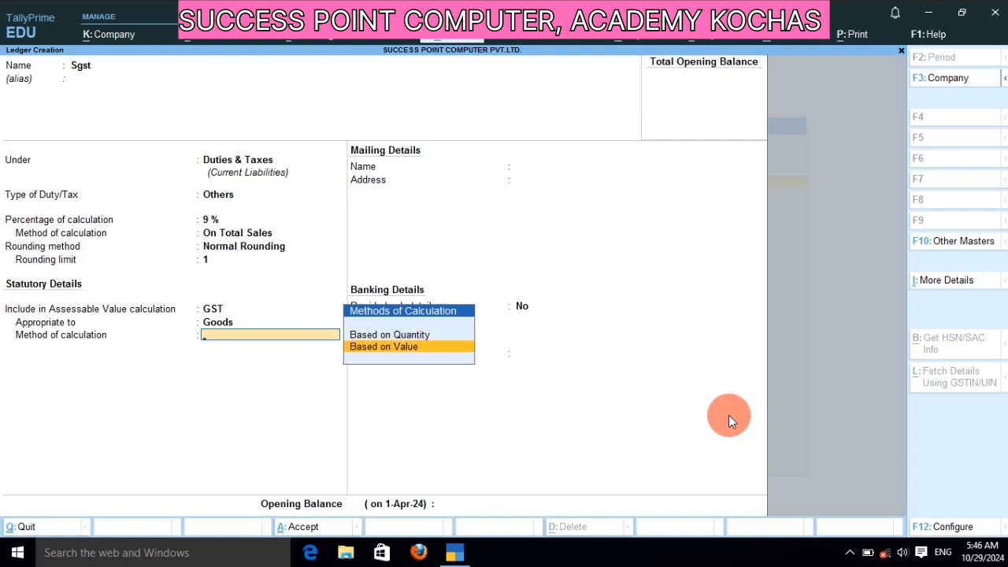
key("Return")
key("Return")
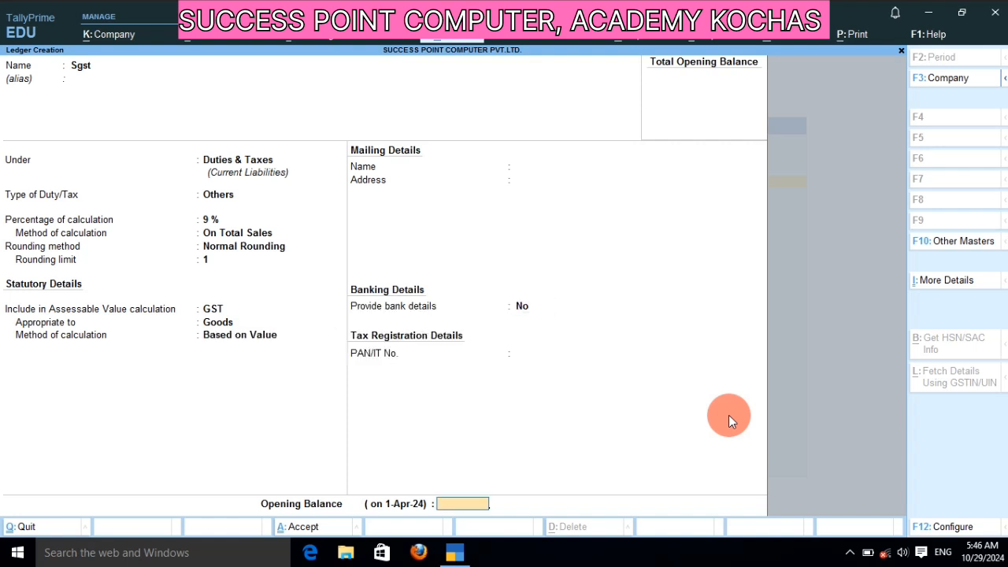
key("Return")
key("Return")
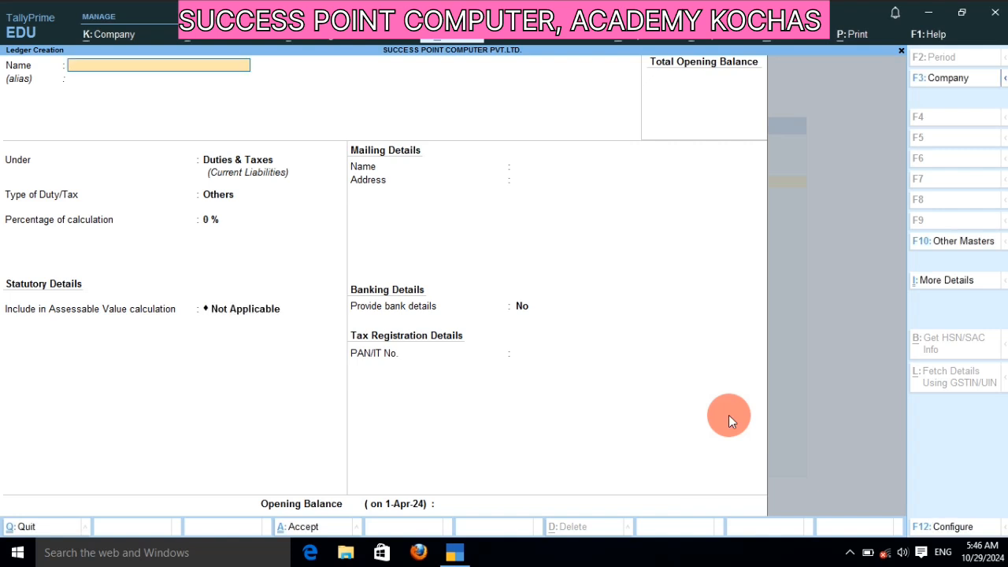
Step: Name a new ledger Cgst and keep it under the Duties & Taxes group
type("Cgst")
key("Return")
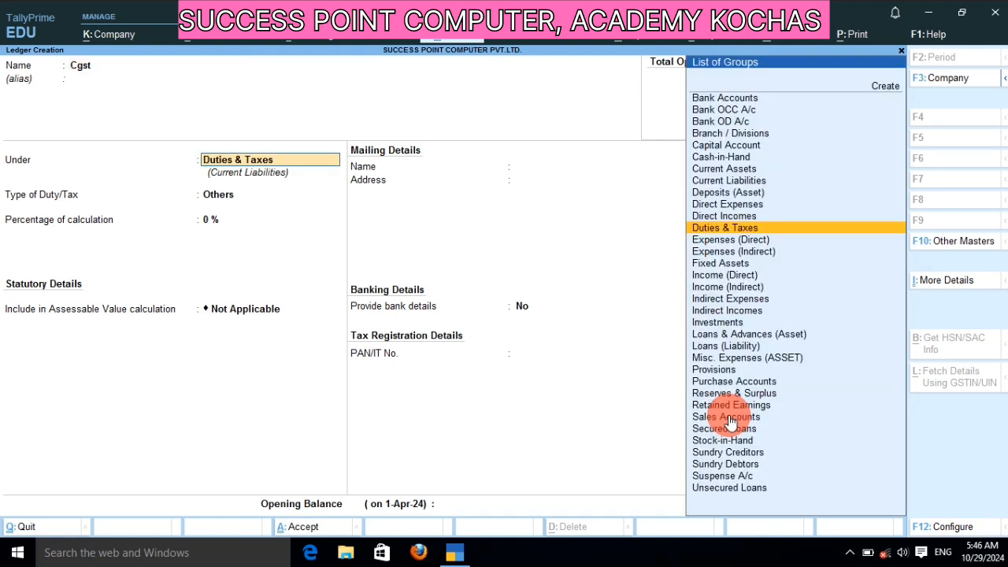
key("Return")
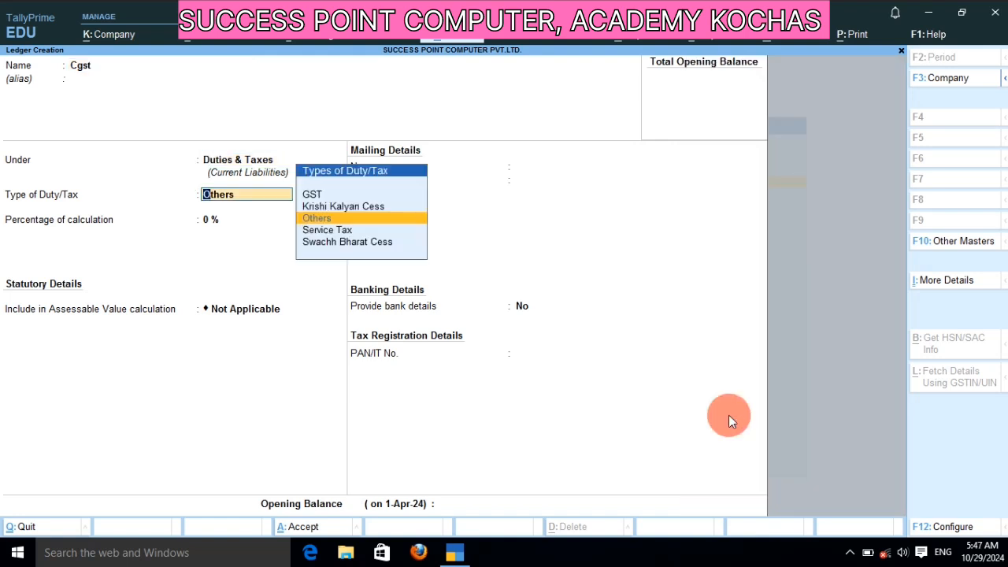
Step: Keep Others as the Cgst ledger's duty type and set it to 9% calculated On Total Sales
key("Return")
type("9")
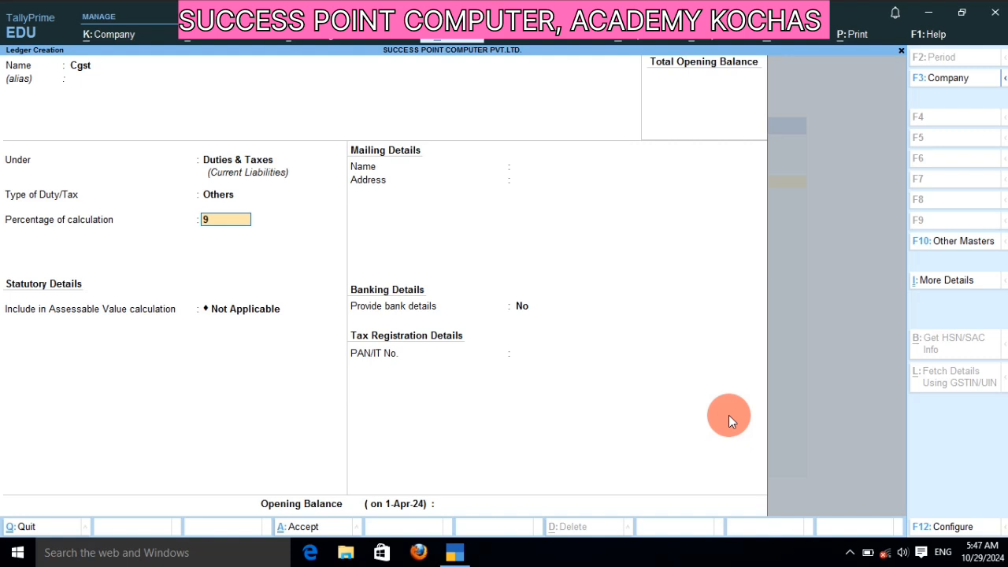
key("Return")
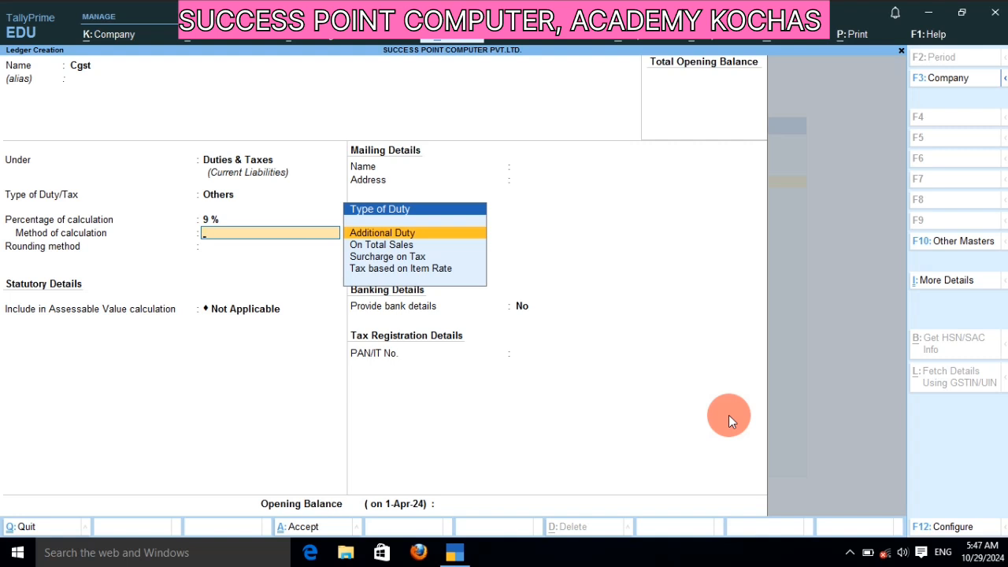
key("Down")
key("Return")
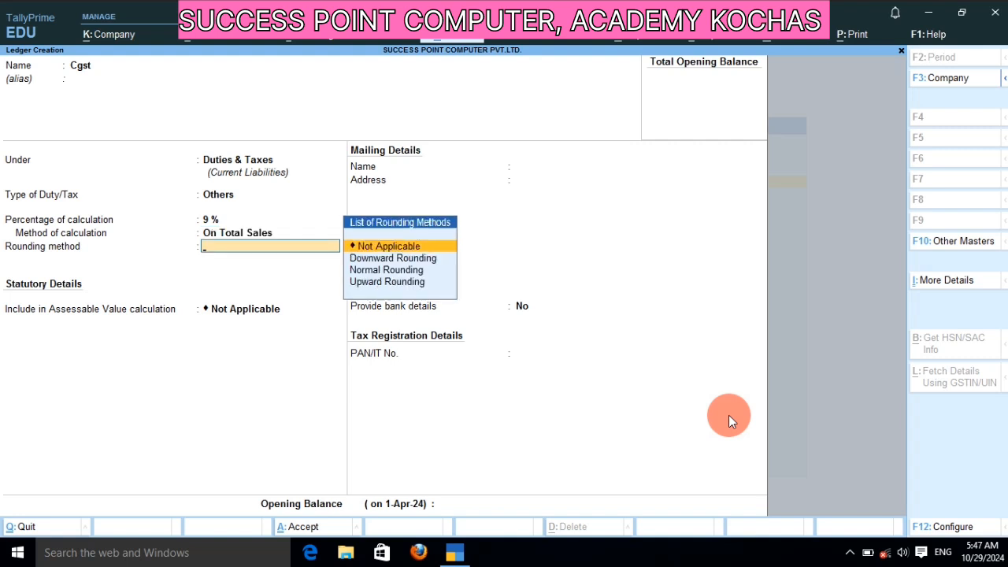
Step: Set the Cgst ledger's rounding method to Normal Rounding with a limit of 1
key("Down")
key("Down")
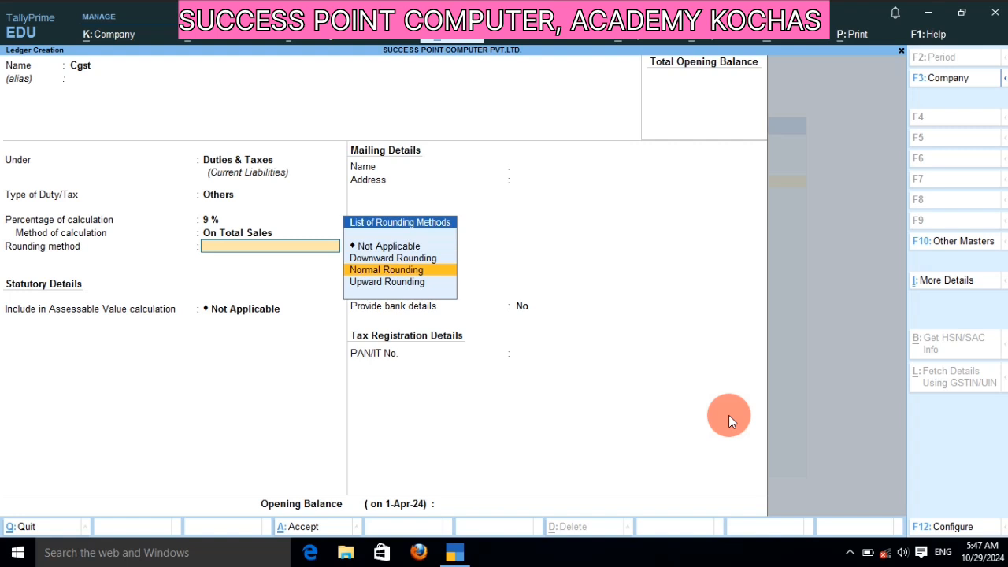
key("Return")
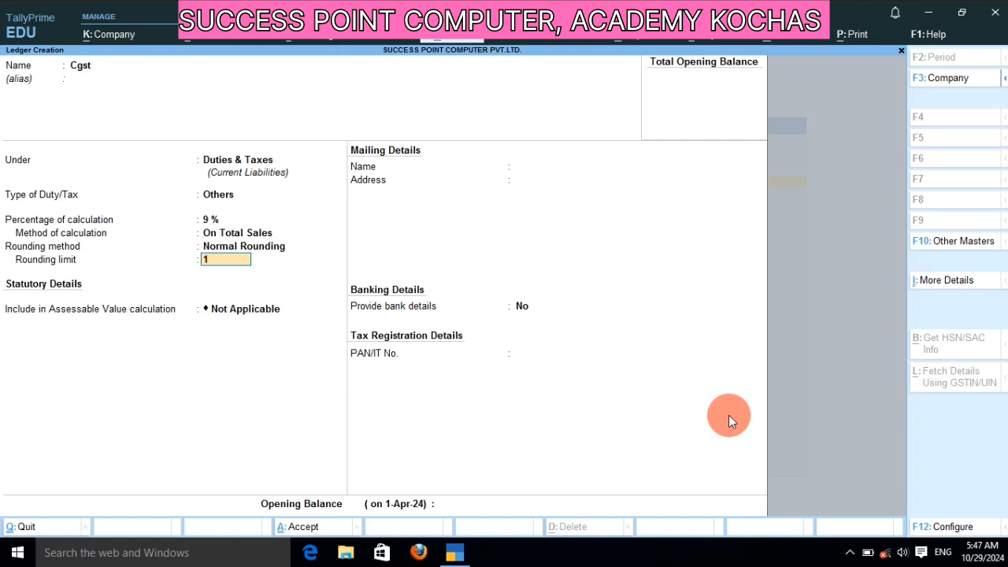
key("Return")
Step: Include Cgst in the GST assessable value for Goods, Based on Value, and save the ledger without an opening balance
key("Down")
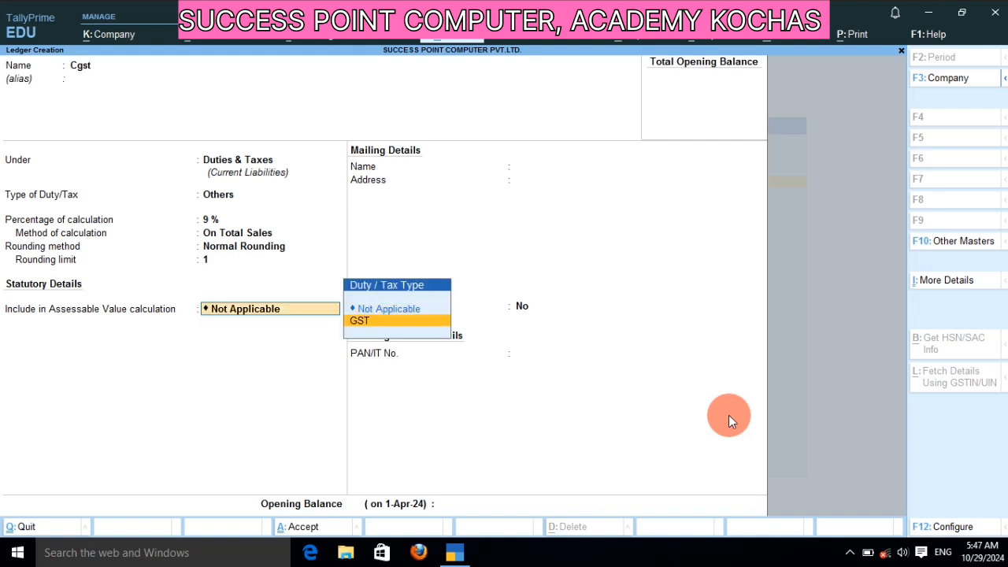
key("Return")
key("Return")
key("Down")
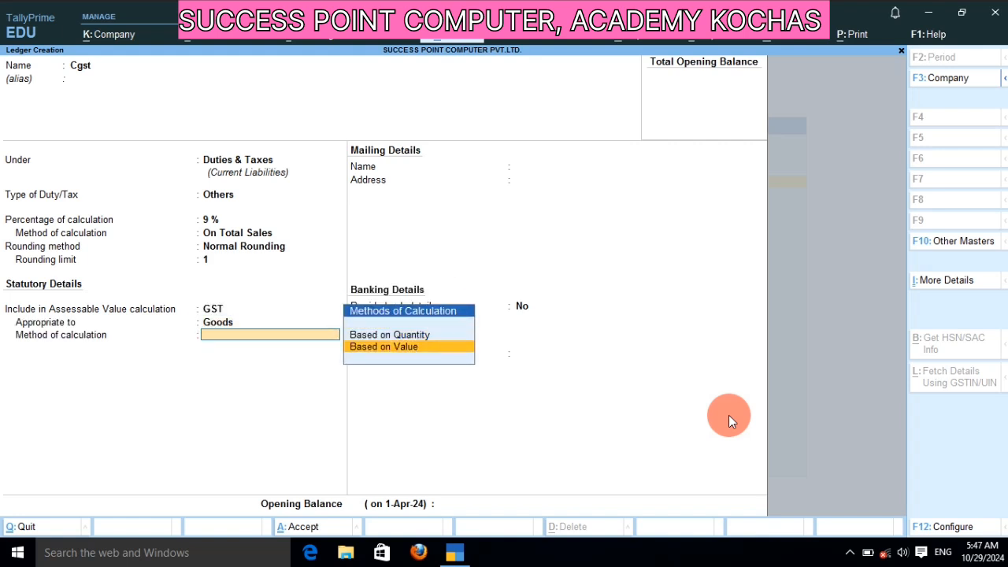
key("Return")
key("Return")
key("Return")
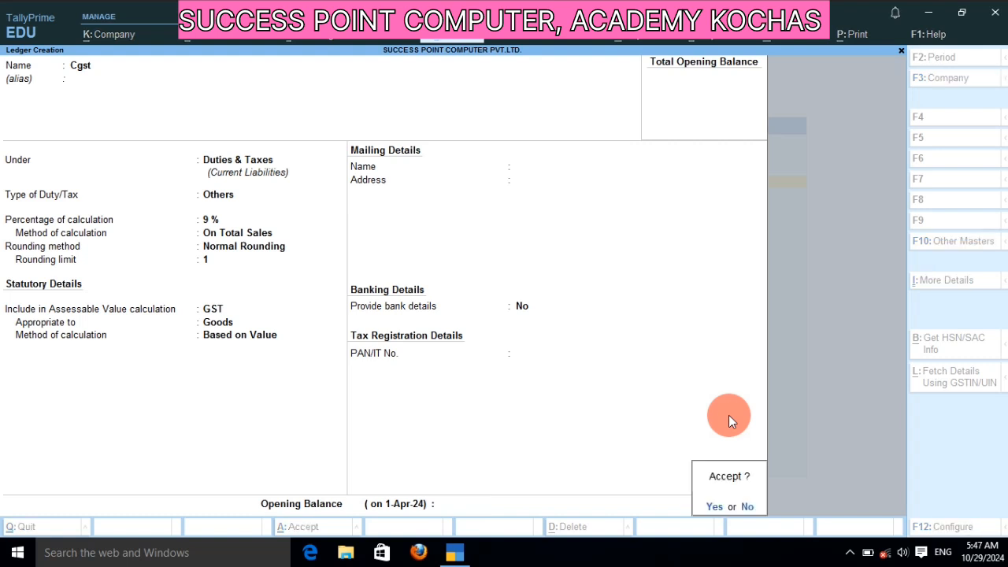
key("Return")
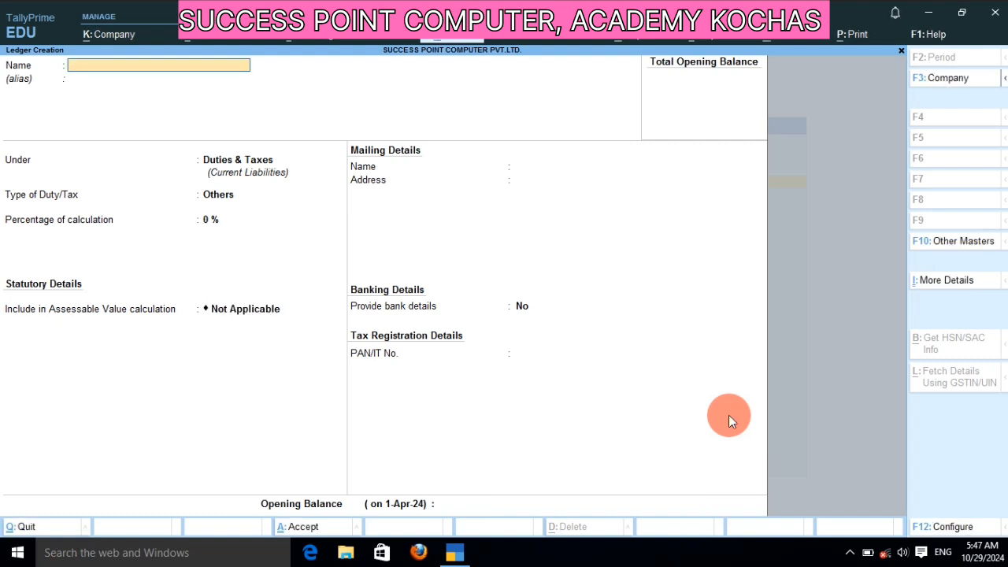
Step: Leave ledger creation and bring up the company's list of existing ledgers for alteration
key("Escape")
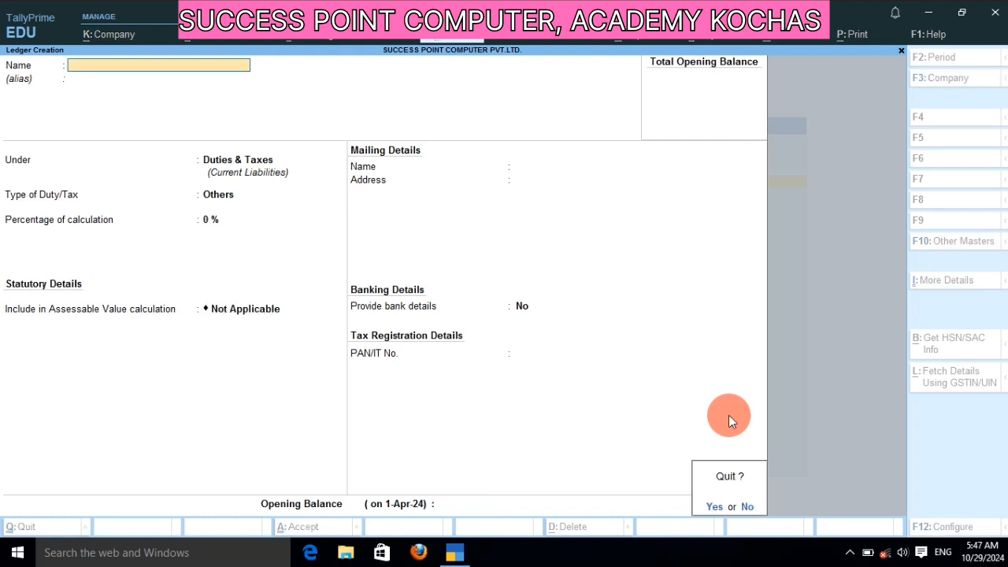
key("Return")
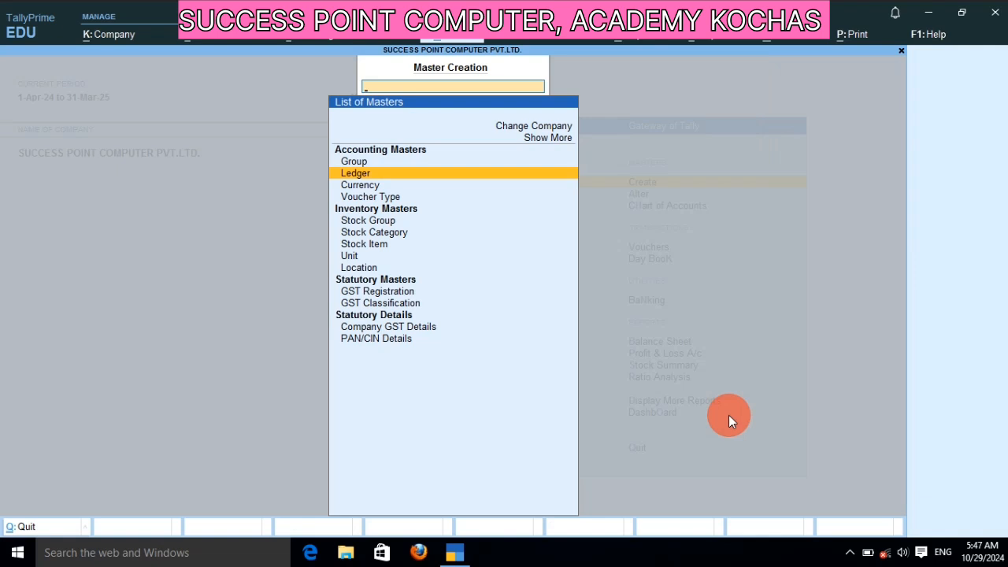
key("Escape")
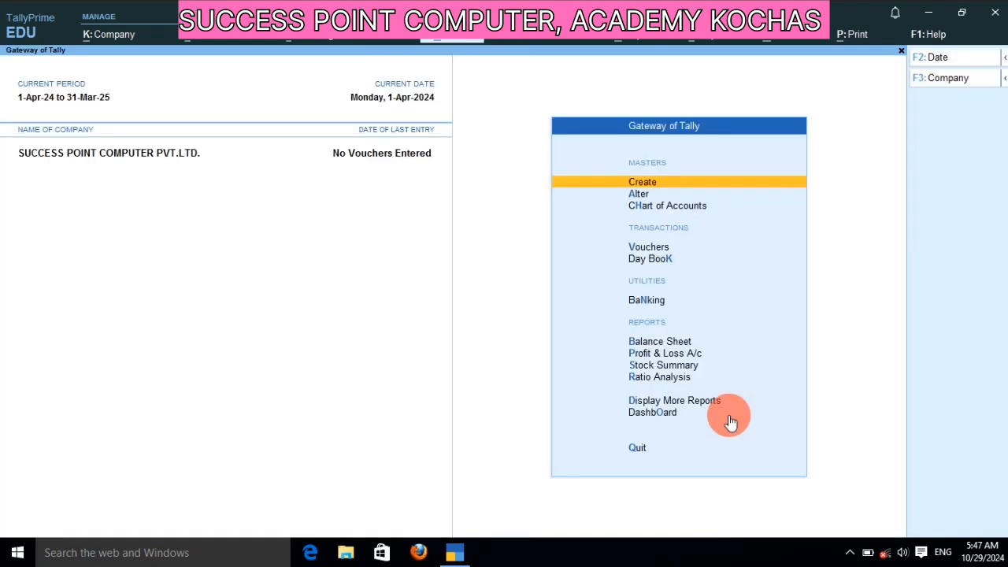
key("Down")
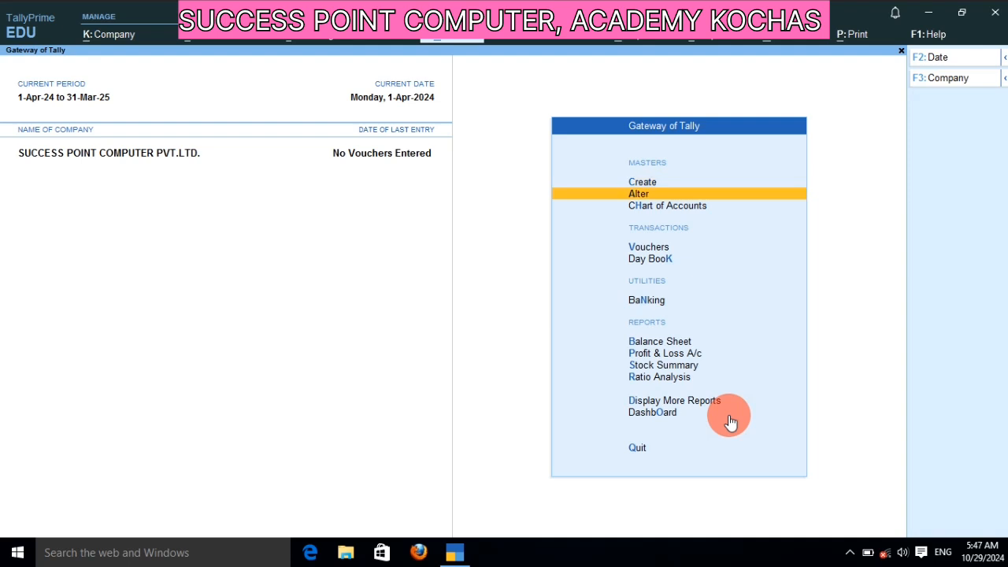
key("Return")
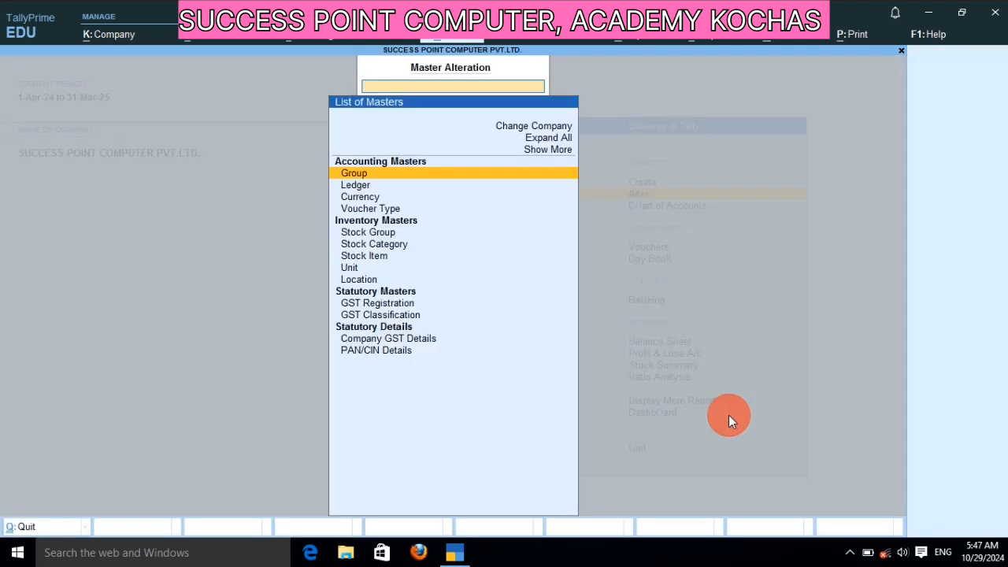
key("Down")
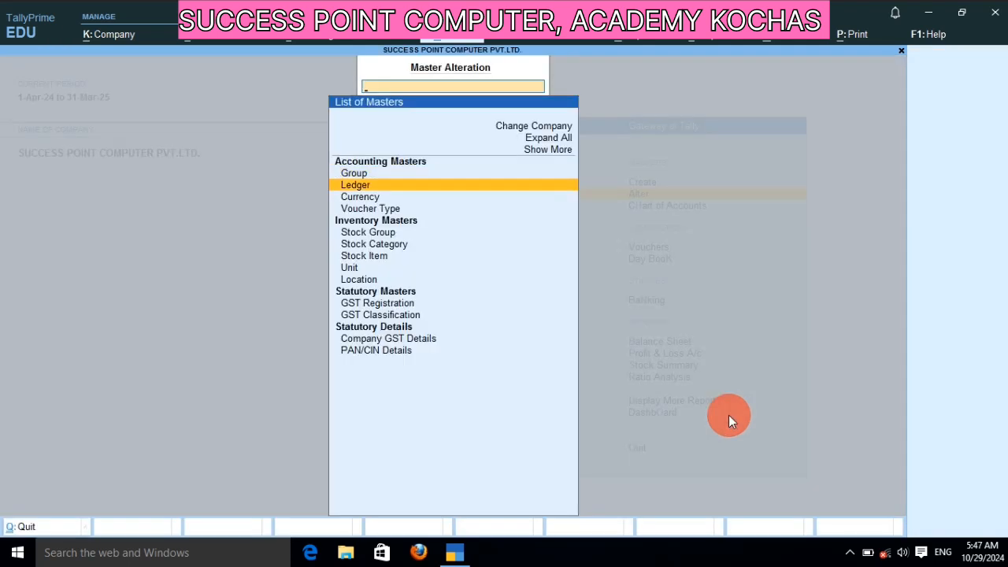
key("Return")
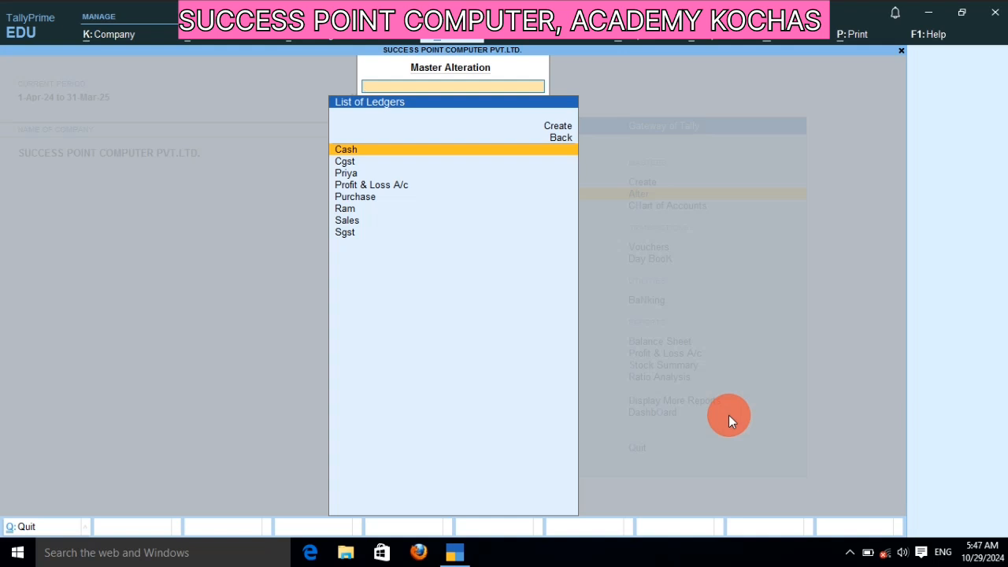